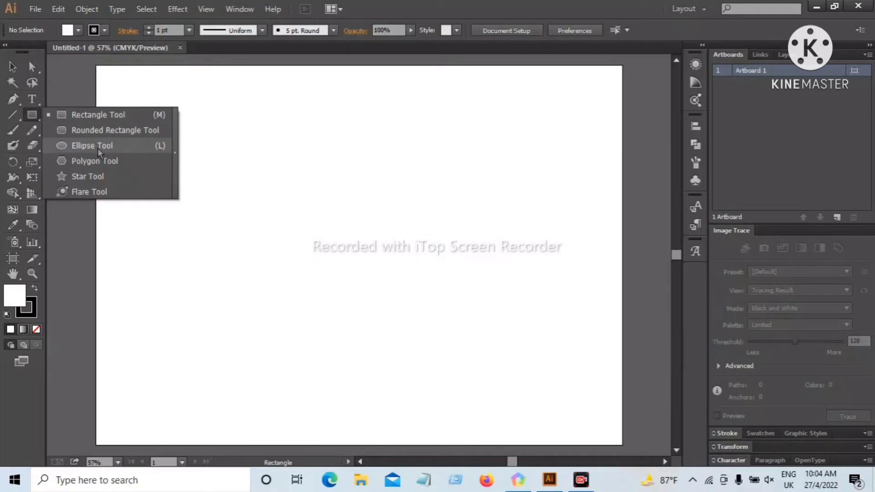
# Draw a large circle with the Ellipse tool on the left half of the artboard and set its fill to none
pyautogui.click(97, 149)
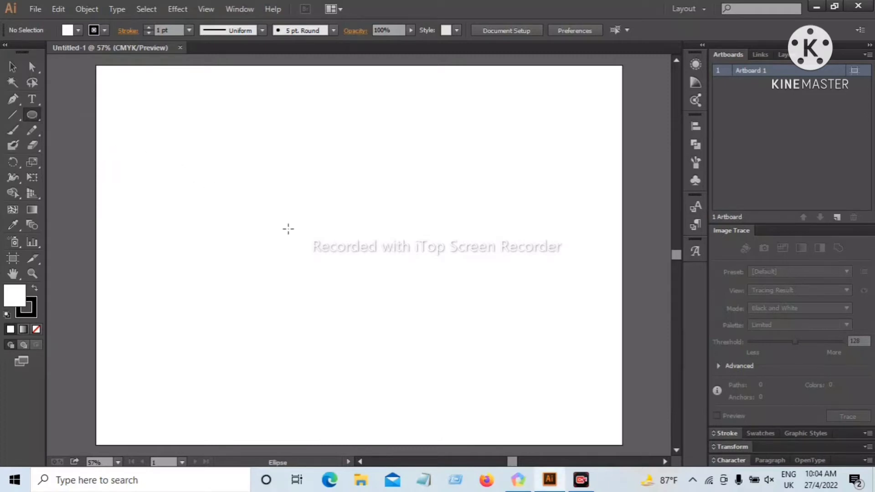
pyautogui.moveTo(289, 229); pyautogui.dragTo(382, 320)
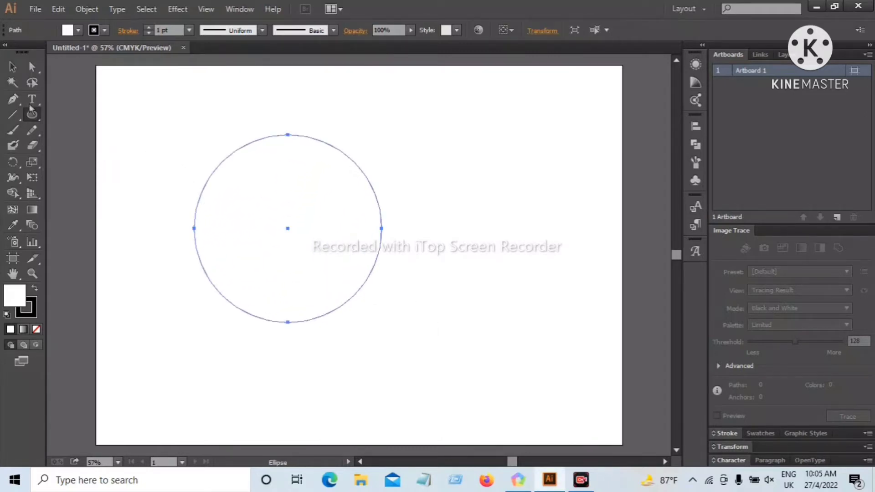
pyautogui.click(12, 67)
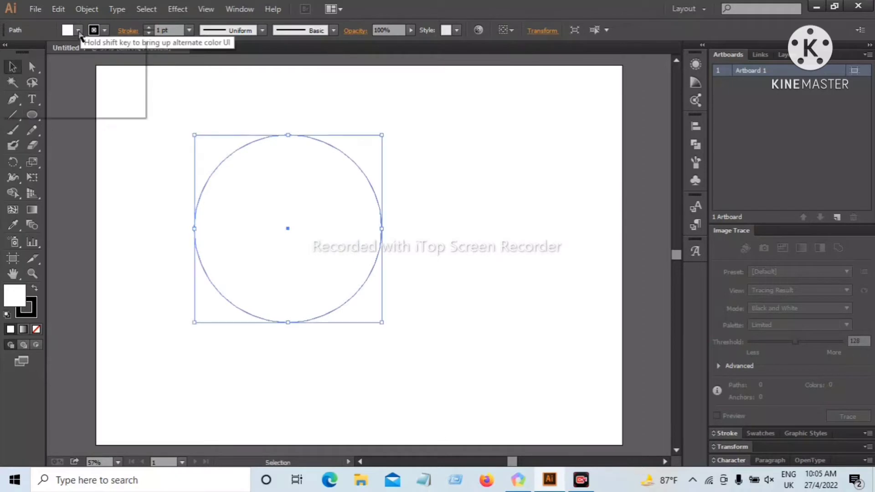
pyautogui.click(79, 31)
pyautogui.click(8, 52)
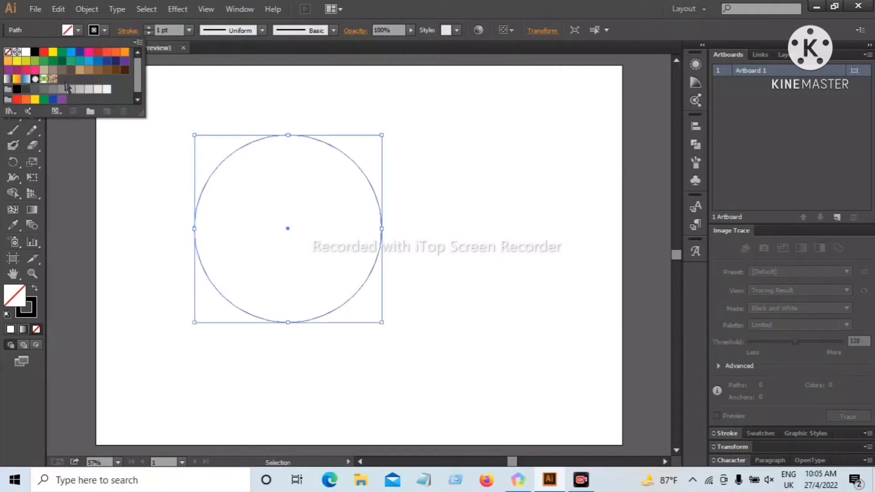
pyautogui.click(193, 101)
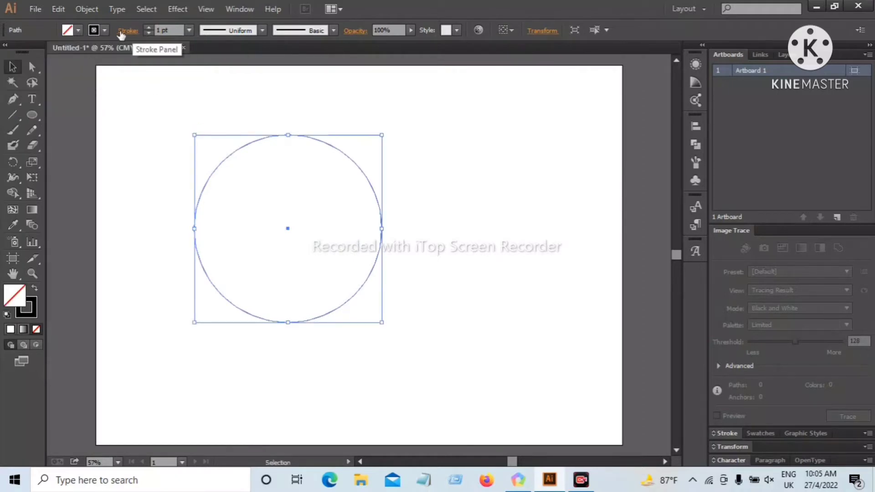
# Copy the circle, paste it in place, and scale the copy down about its centre to make a concentric inner circle
pyautogui.click(59, 9)
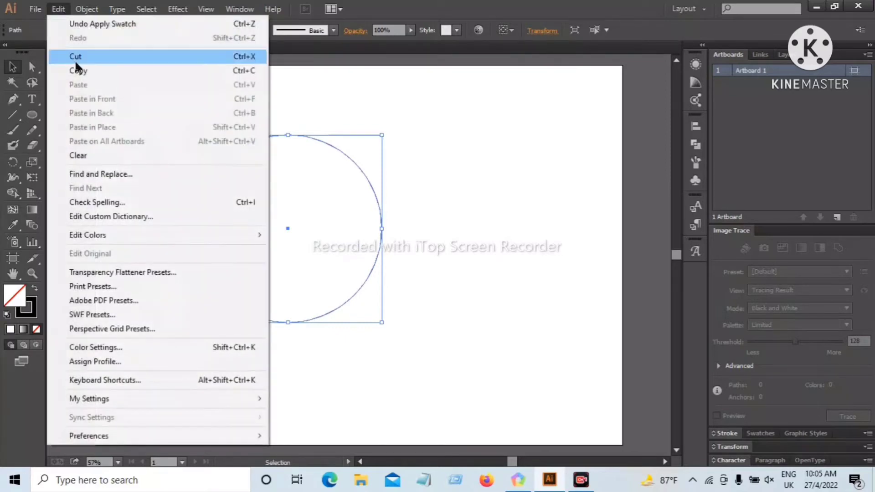
pyautogui.click(78, 71)
pyautogui.click(58, 10)
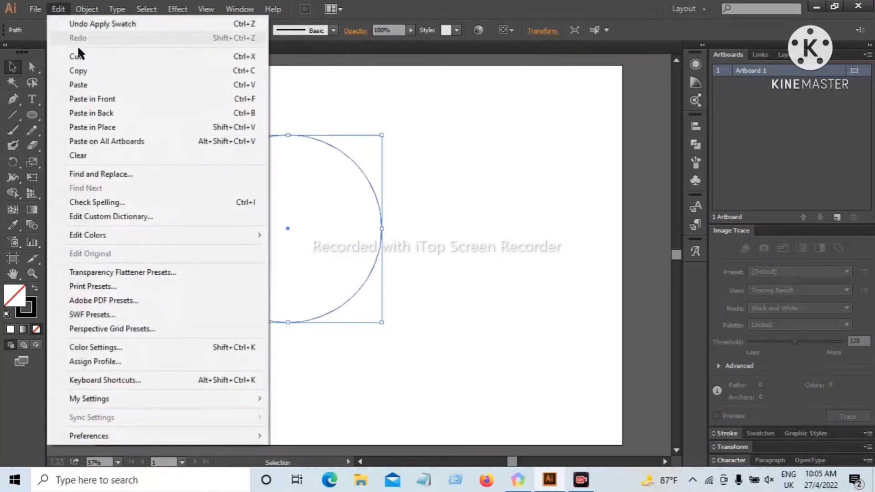
pyautogui.click(106, 129)
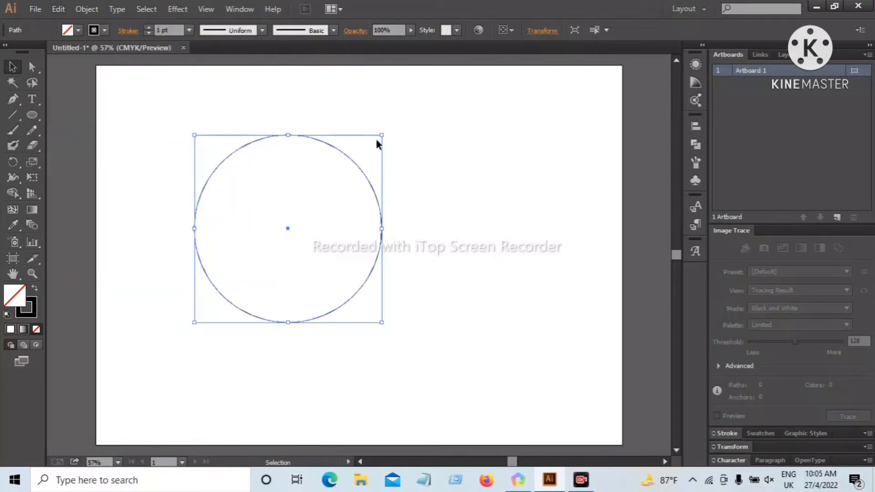
pyautogui.moveTo(383, 136); pyautogui.dragTo(361, 169)
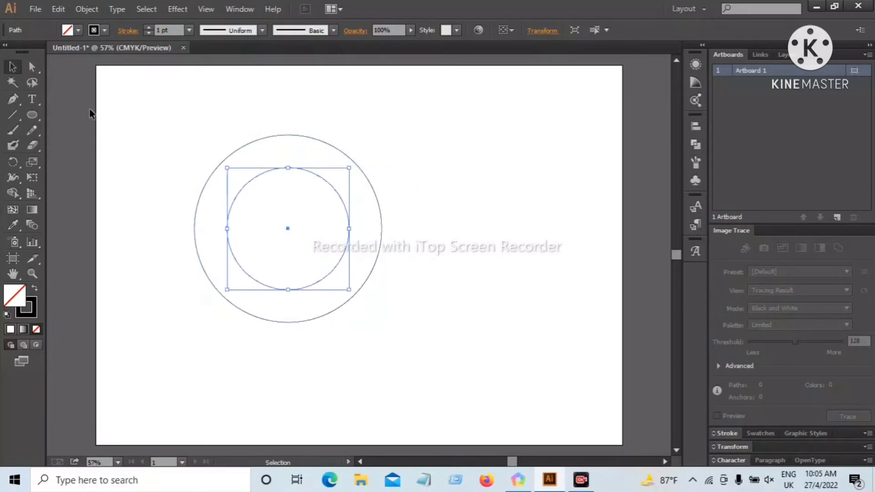
# Select both concentric circles and split them with the Pathfinder Divide operation
pyautogui.moveTo(143, 122); pyautogui.dragTo(315, 247)
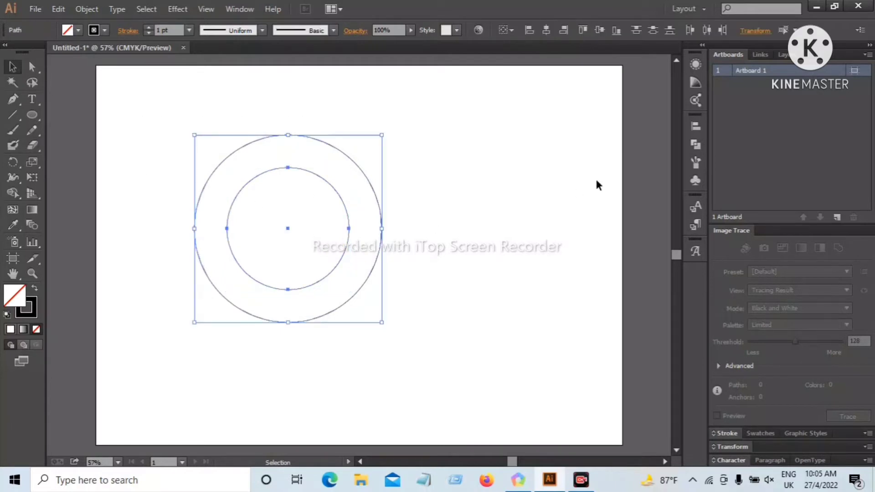
pyautogui.click(240, 10)
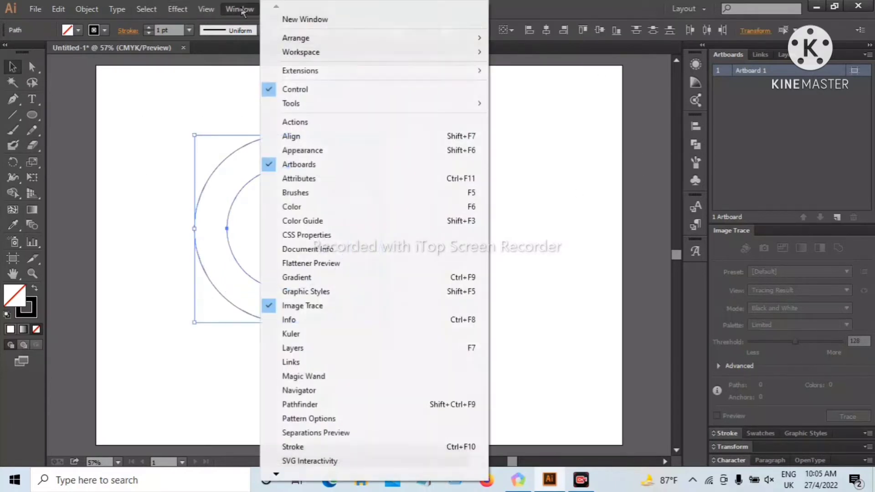
pyautogui.click(317, 405)
pyautogui.click(548, 179)
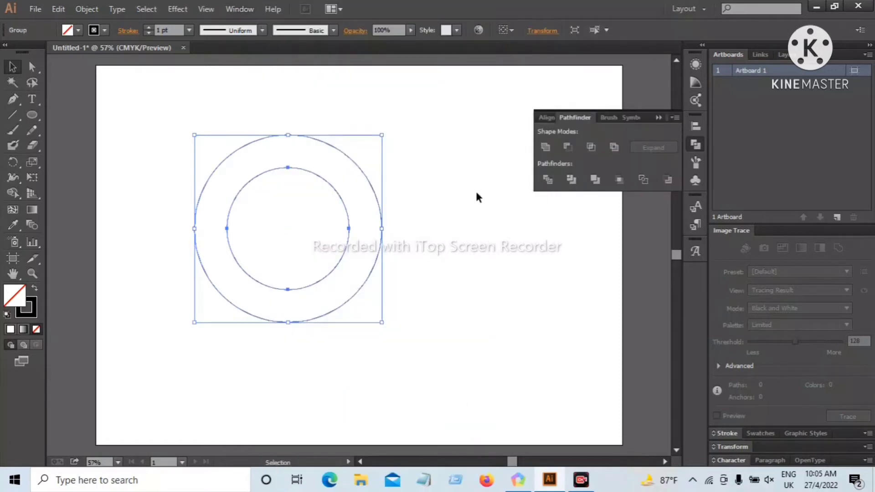
# Ungroup the divided circles, then pull the duplicate inner circle out and delete it
pyautogui.click(220, 181)
pyautogui.moveTo(165, 164); pyautogui.dragTo(310, 233)
pyautogui.rightClick(286, 196)
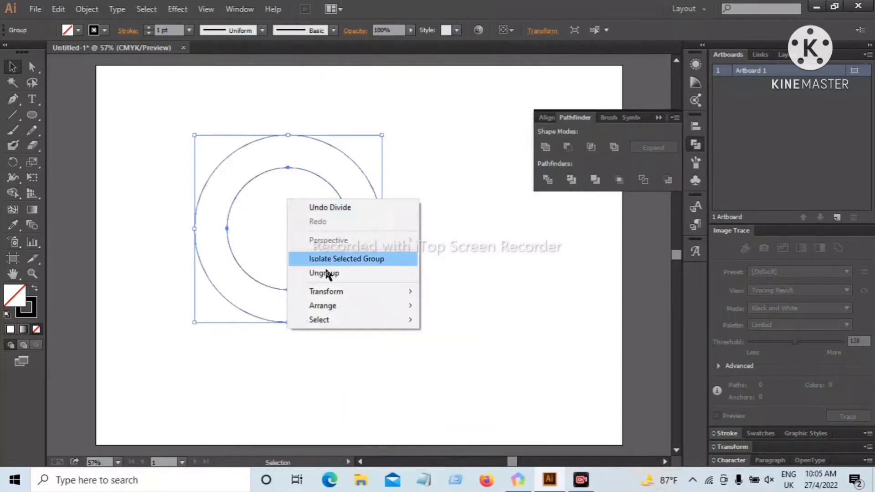
pyautogui.click(324, 273)
pyautogui.click(159, 166)
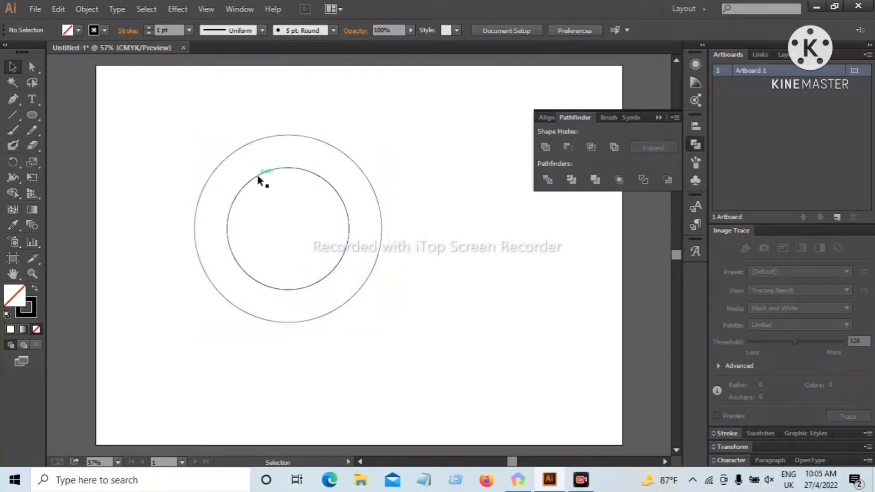
pyautogui.moveTo(254, 185); pyautogui.dragTo(205, 234)
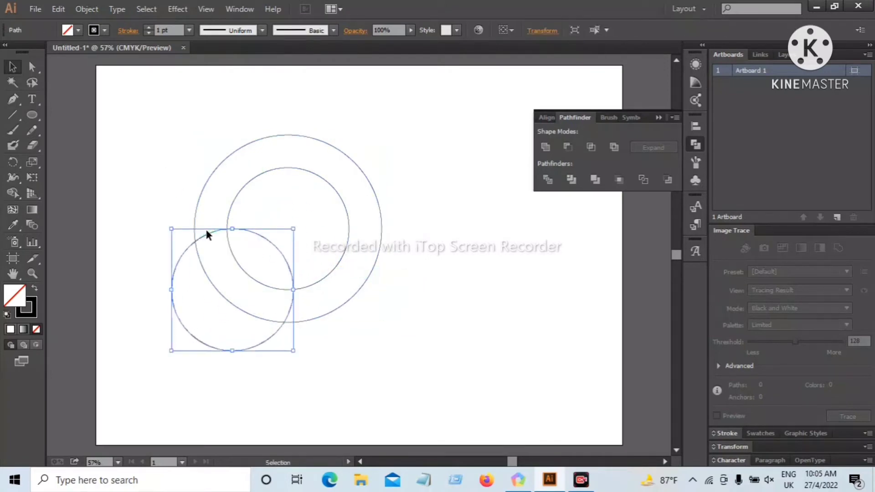
pyautogui.press('Delete')
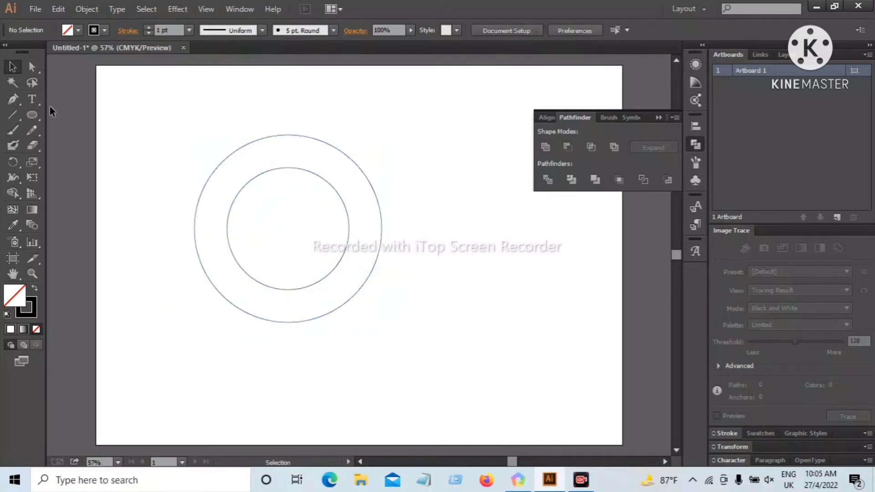
# Draw a small circle with the Ellipse tool outside the ring, near the artboard's upper-left corner
pyautogui.click(32, 115)
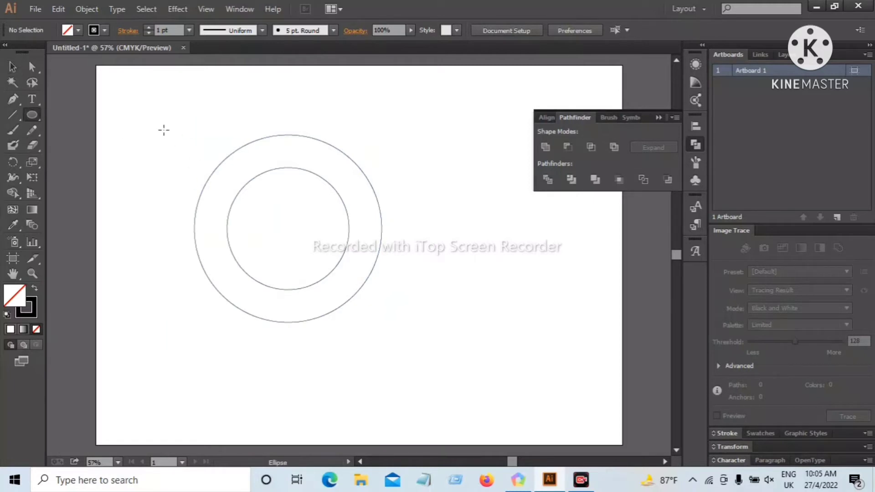
pyautogui.moveTo(163, 130); pyautogui.dragTo(182, 148)
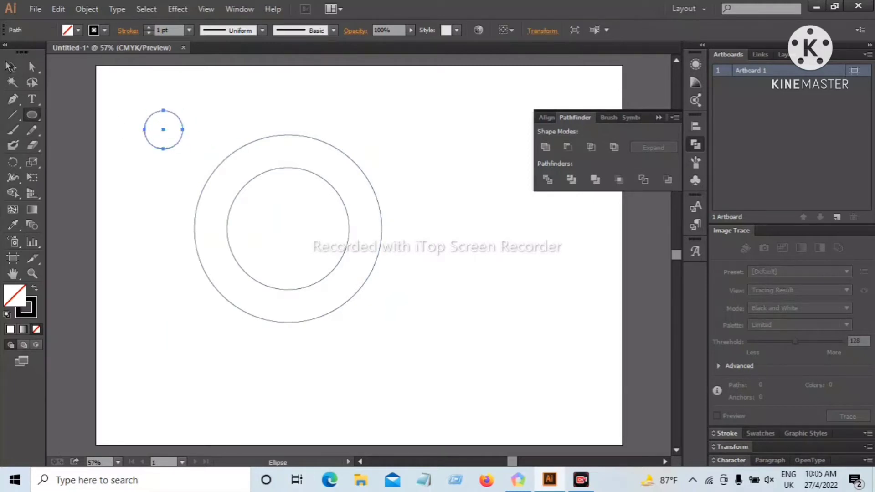
pyautogui.click(11, 66)
pyautogui.click(221, 109)
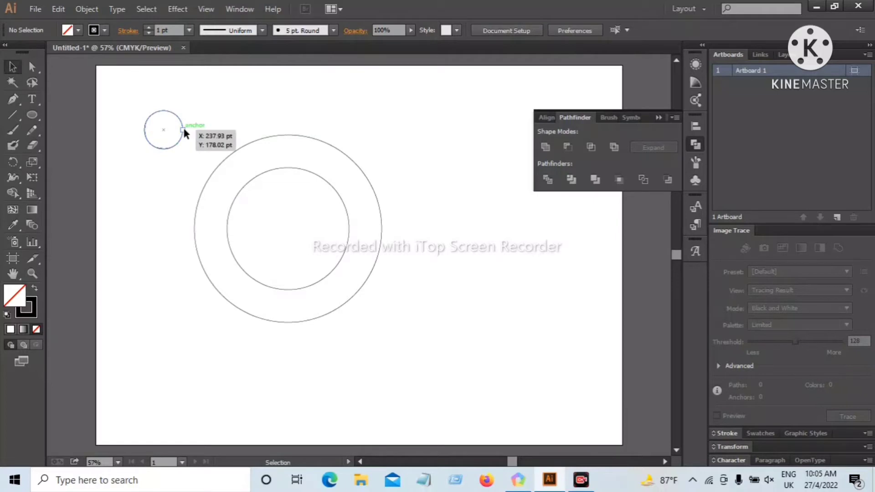
# Move the small circle to the top of the ring and resize it to fit between the inner and outer circles
pyautogui.click(183, 130)
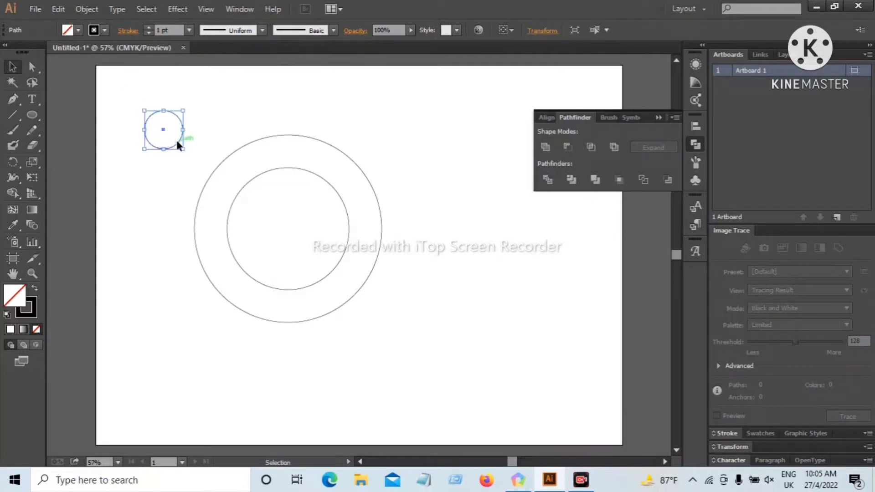
pyautogui.moveTo(176, 139); pyautogui.dragTo(301, 167)
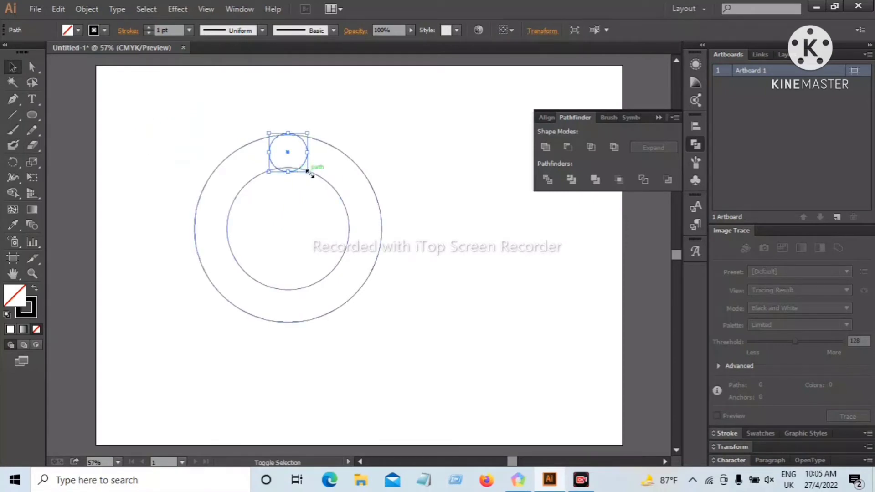
pyautogui.moveTo(310, 174); pyautogui.dragTo(309, 175)
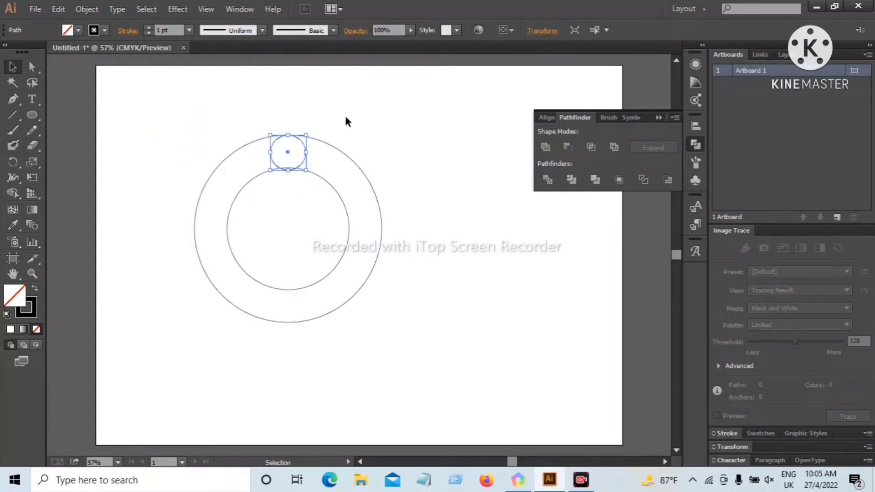
pyautogui.click(345, 125)
pyautogui.click(305, 151)
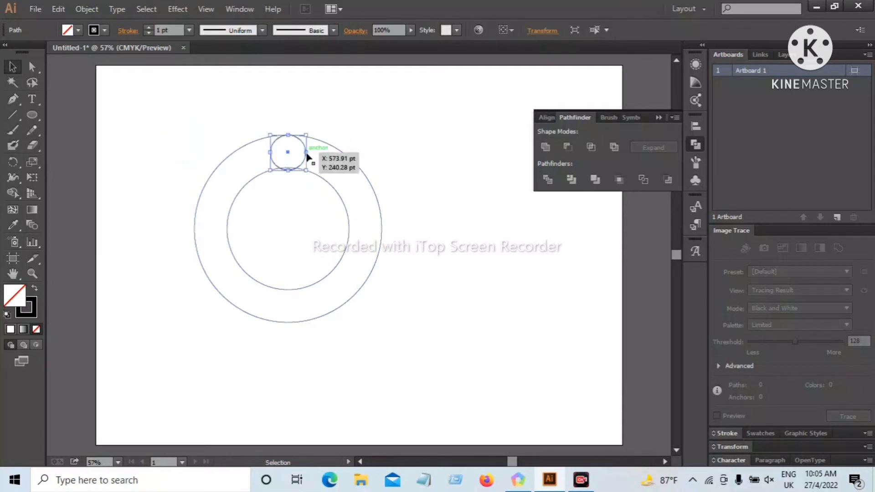
pyautogui.moveTo(302, 165); pyautogui.dragTo(302, 164)
pyautogui.click(336, 146)
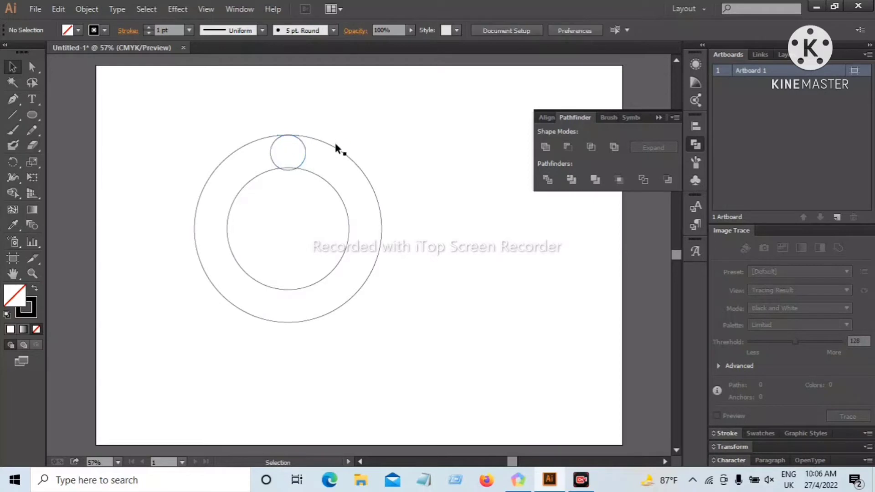
pyautogui.click(307, 151)
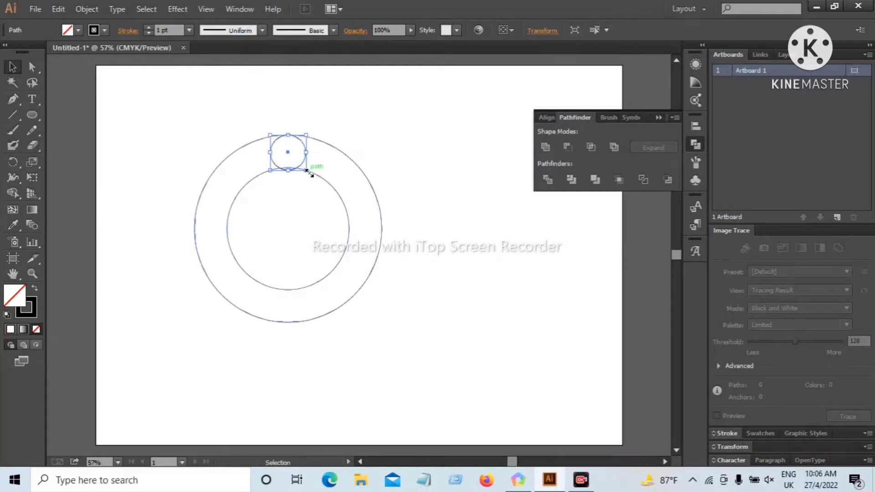
pyautogui.press('shift')
pyautogui.moveTo(306, 171); pyautogui.dragTo(308, 169)
pyautogui.click(362, 114)
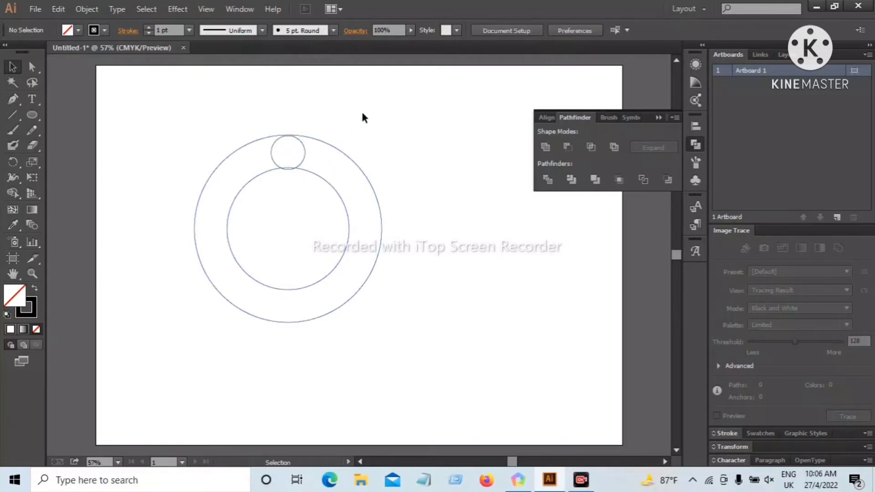
# Duplicate the small circle straight down to the bottom of the ring, between the inner and outer circles
pyautogui.click(301, 142)
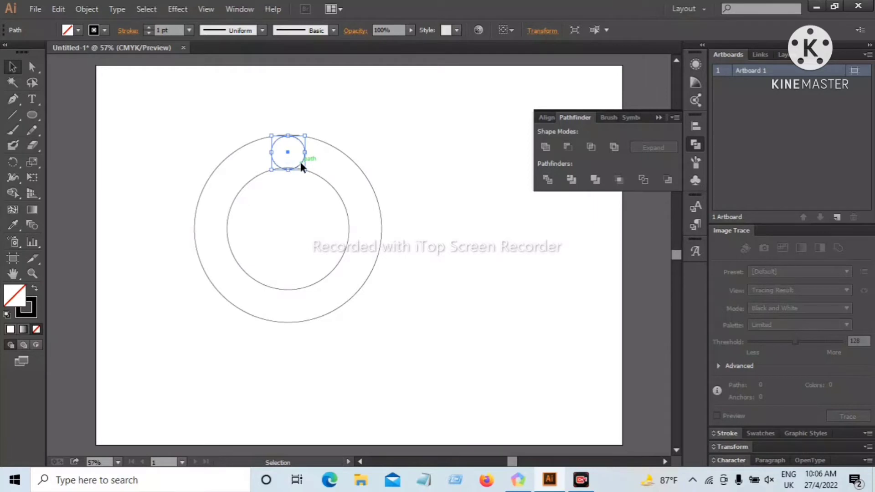
pyautogui.moveTo(300, 163); pyautogui.dragTo(302, 319)
pyautogui.click(414, 321)
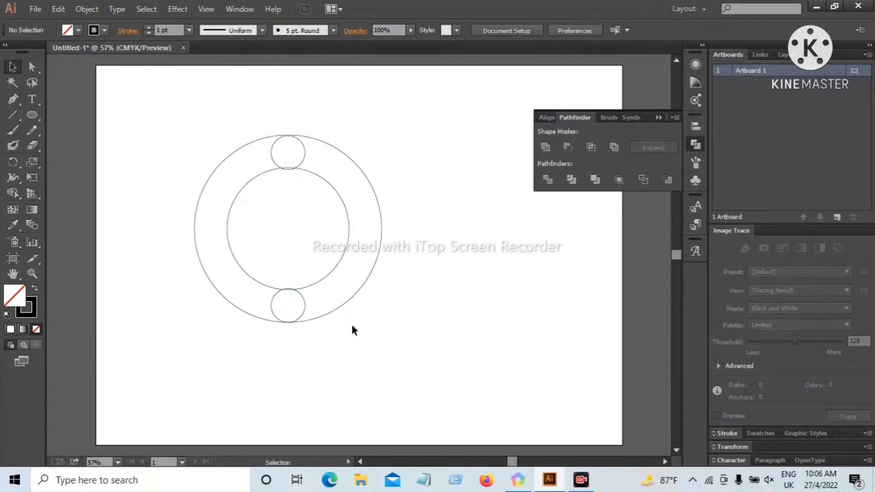
# Duplicate the top and bottom small circles as two extra pairs, rotating one pair into the ring's upper-right and lower-left and leaving the other beside the ring
pyautogui.click(305, 306)
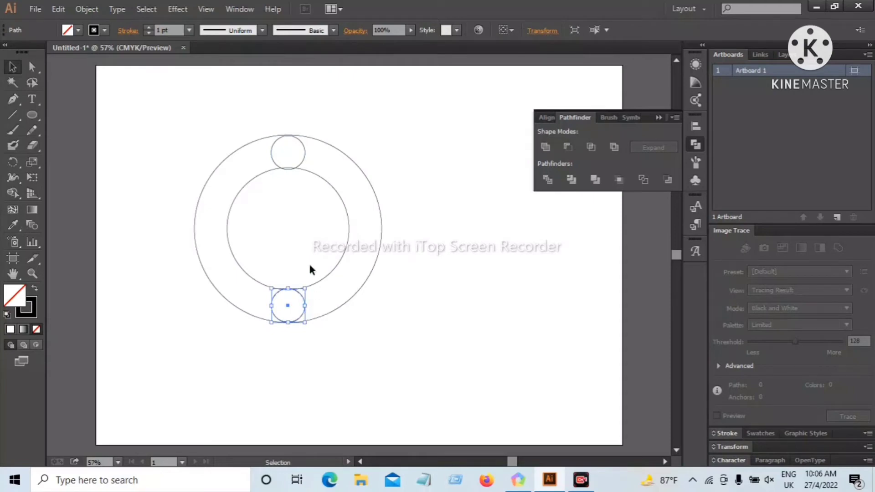
pyautogui.keyDown('shift'); pyautogui.click(307, 158); pyautogui.keyUp('shift')
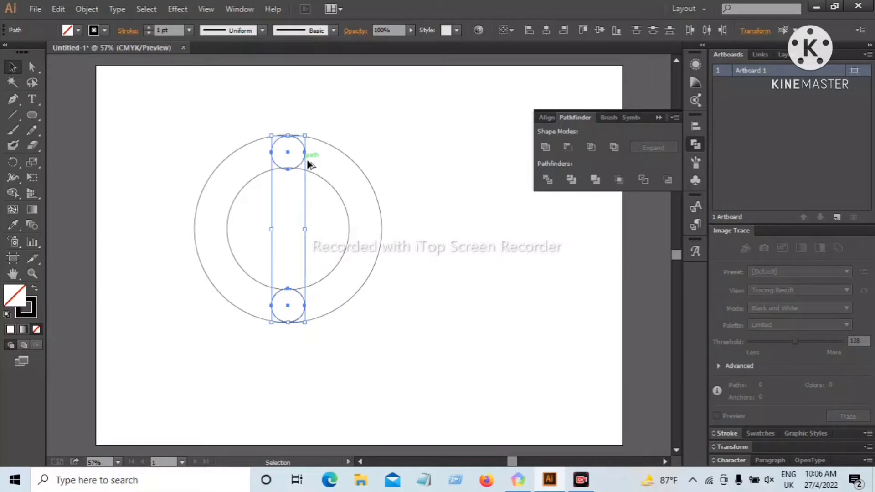
pyautogui.moveTo(303, 157); pyautogui.dragTo(345, 194)
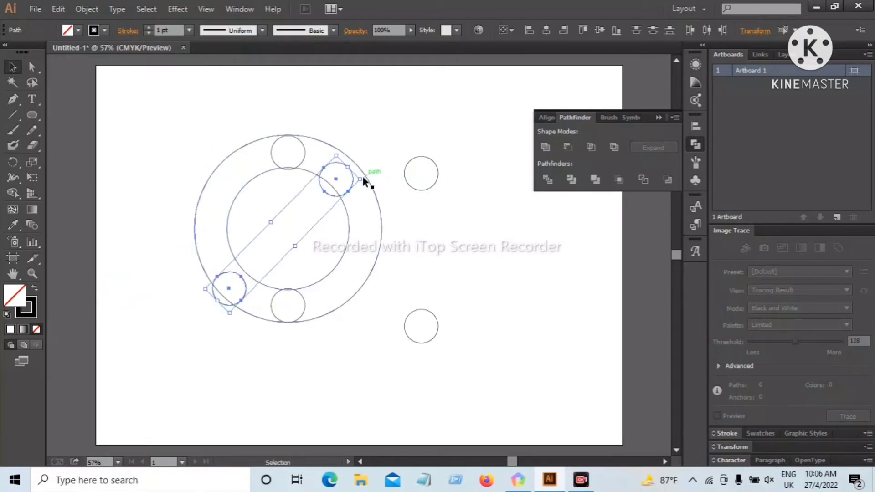
pyautogui.moveTo(366, 178)
pyautogui.mouseDown()
pyautogui.moveTo(363, 197)
pyautogui.moveTo(361, 188)
pyautogui.mouseUp()
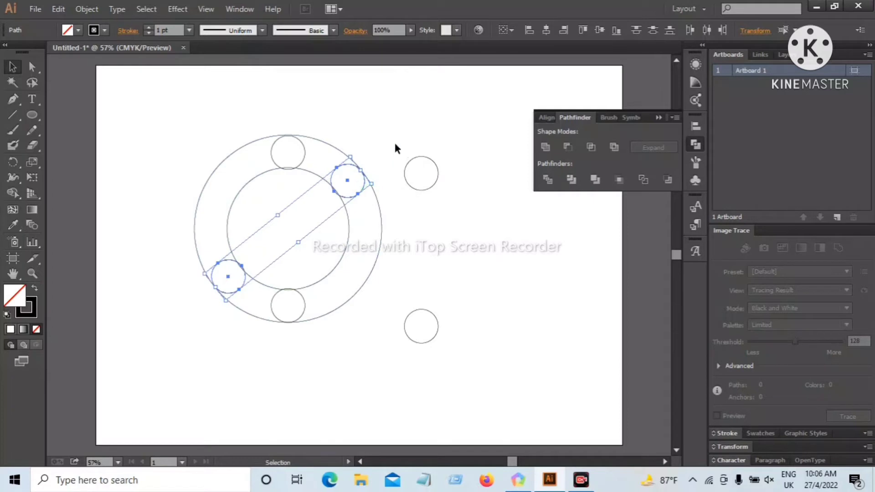
# Rotate the spare pair of small circles, move it into the ring's upper-left and lower-right, and adjust the upper-left circle's position
pyautogui.moveTo(403, 139); pyautogui.dragTo(444, 317)
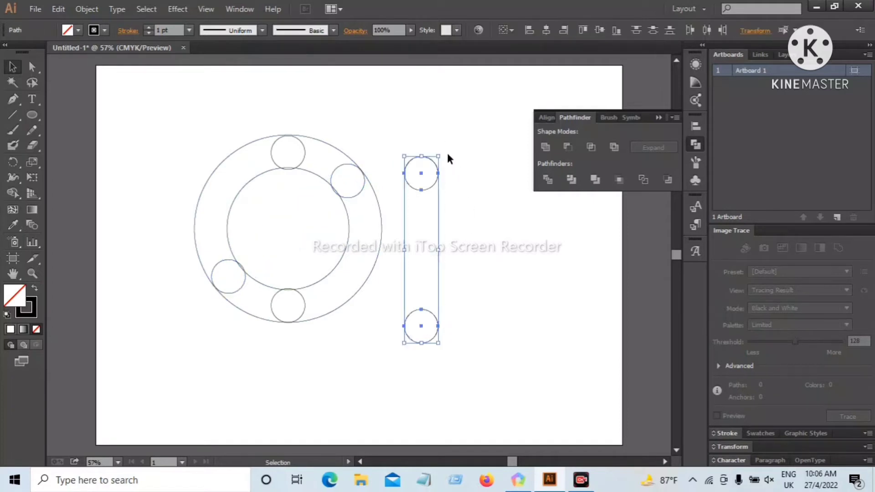
pyautogui.moveTo(445, 151); pyautogui.dragTo(341, 188)
pyautogui.moveTo(490, 299); pyautogui.dragTo(356, 284)
pyautogui.click(438, 347)
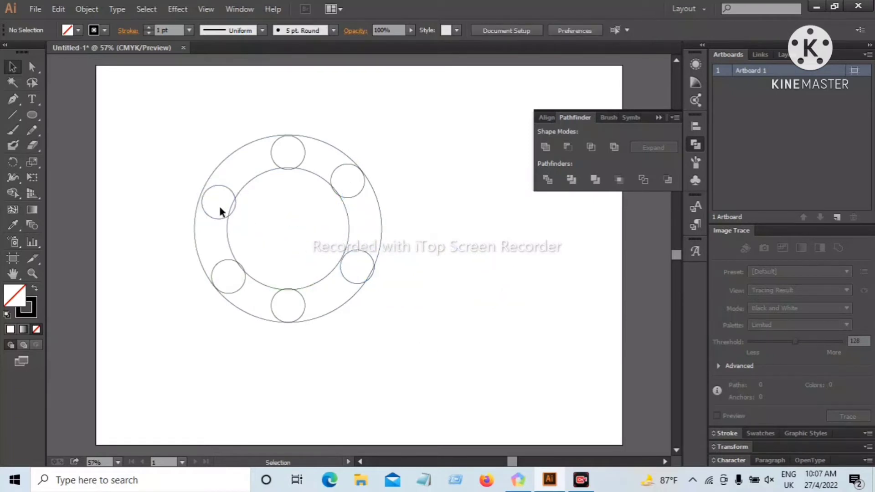
pyautogui.moveTo(212, 218); pyautogui.dragTo(210, 213)
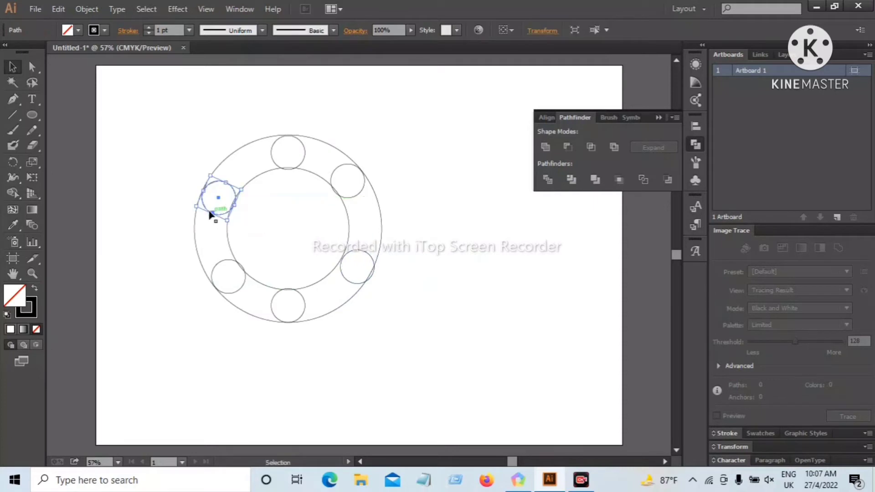
# Shift the lower-right small circle slightly up along the ring and move the bottom small circle slightly to the right
pyautogui.click(179, 144)
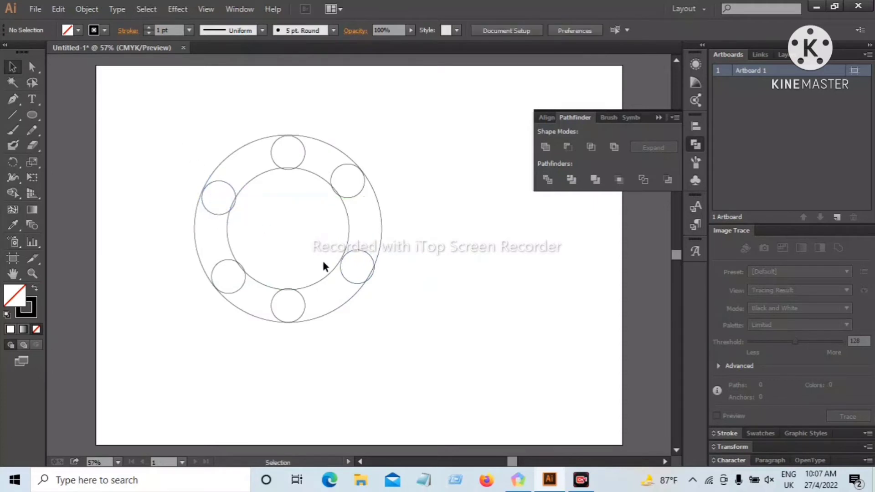
pyautogui.click(343, 279)
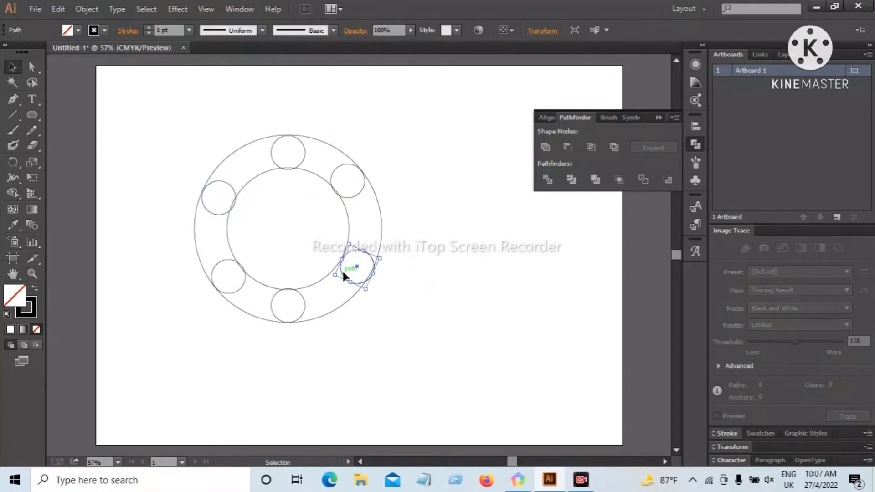
pyautogui.press('Left')
pyautogui.click(463, 314)
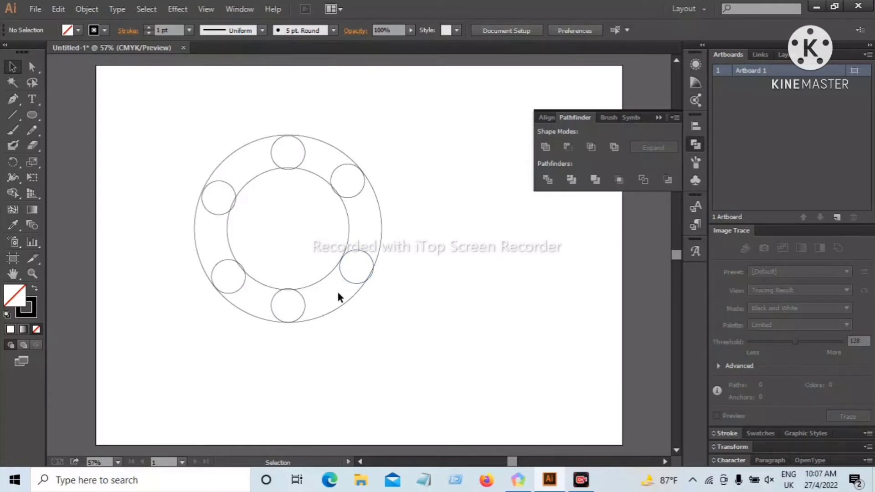
pyautogui.moveTo(369, 256); pyautogui.dragTo(371, 251)
pyautogui.click(423, 294)
pyautogui.click(357, 280)
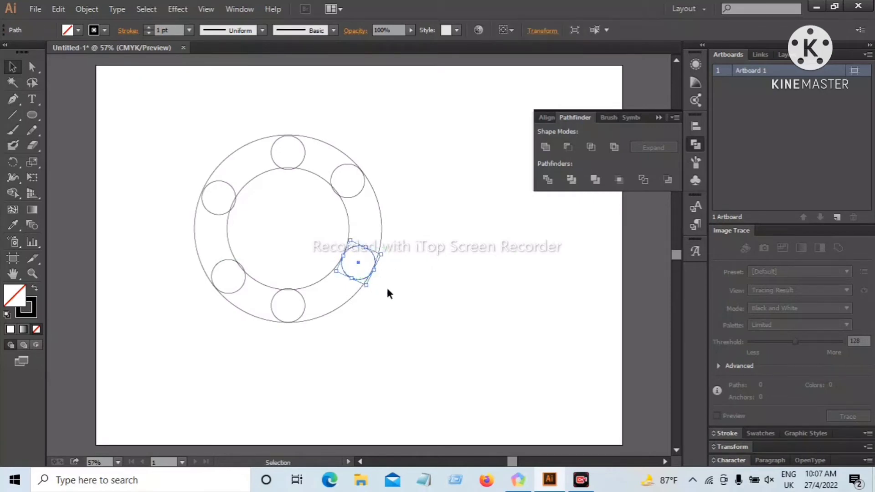
pyautogui.click(342, 316)
pyautogui.moveTo(305, 311); pyautogui.dragTo(310, 310)
pyautogui.click(435, 336)
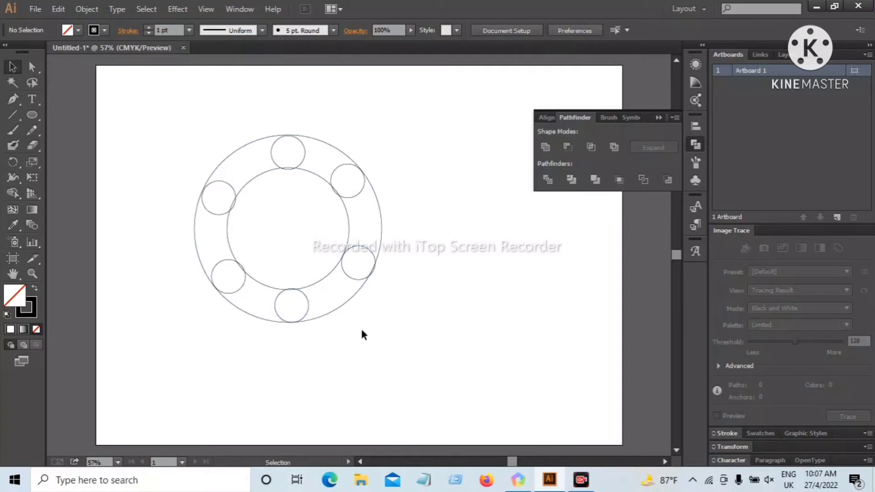
pyautogui.doubleClick(274, 162)
pyautogui.click(165, 129)
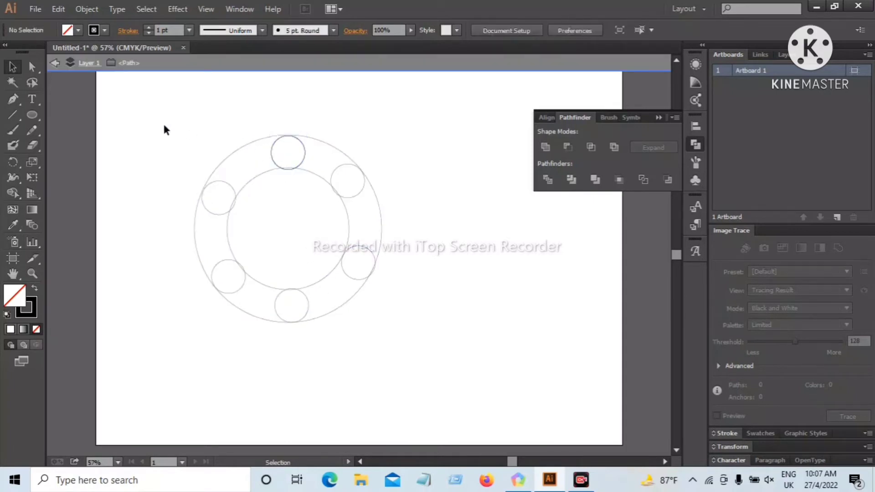
pyautogui.doubleClick(203, 134)
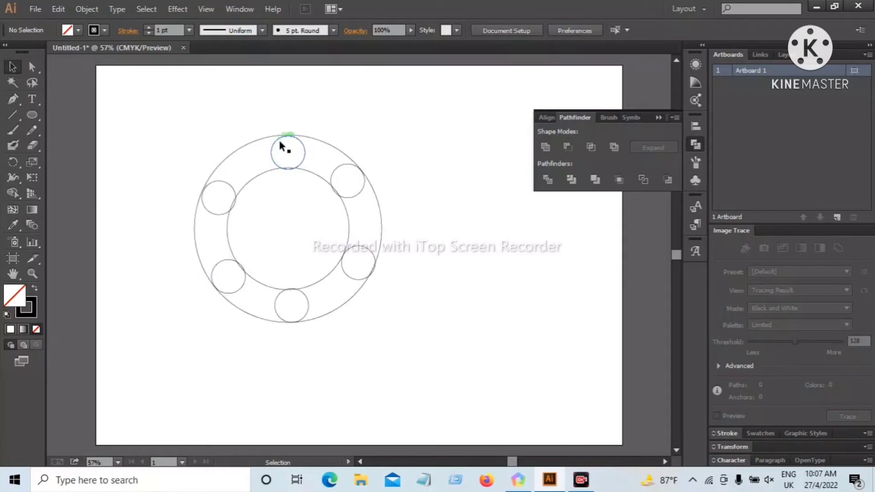
# Move the small circle at the top of the ring slightly to the left
pyautogui.click(272, 156)
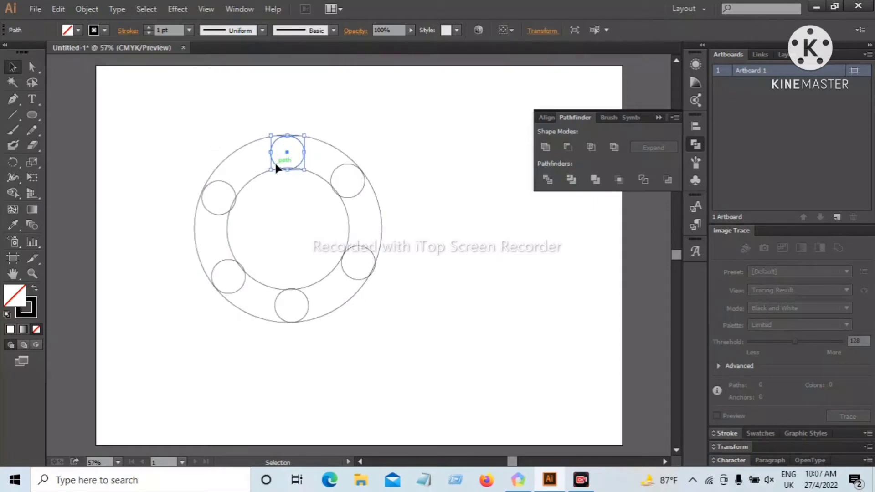
pyautogui.click(290, 134)
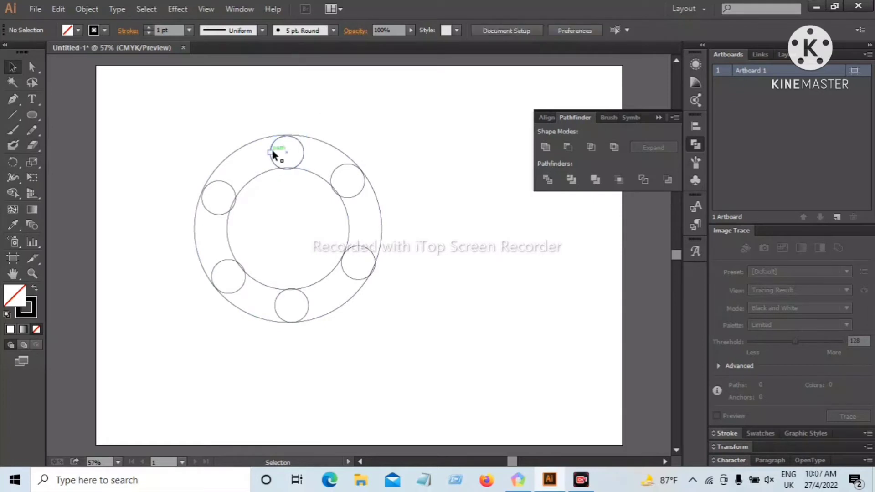
pyautogui.moveTo(270, 152); pyautogui.dragTo(262, 152)
pyautogui.click(333, 108)
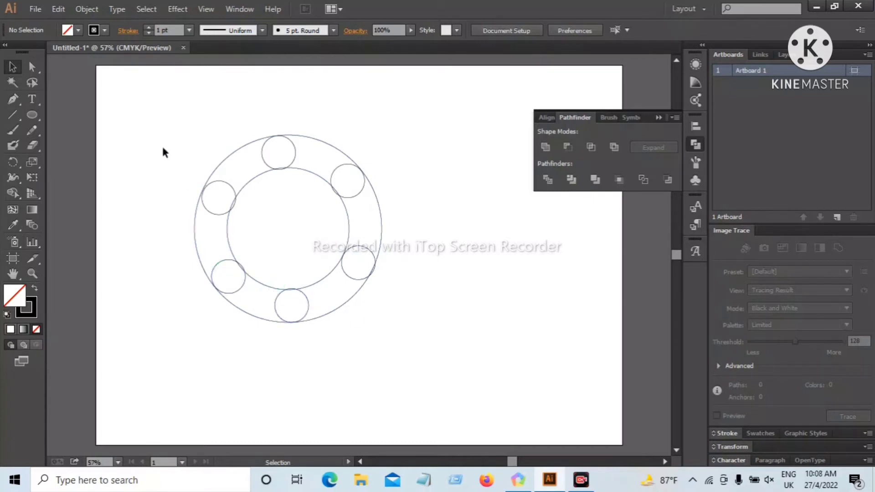
# Nudge the top small circle slightly upward so it sits between the inner and outer circles
pyautogui.hotkey('ctrl', '+')
pyautogui.hotkey('ctrl', '+')
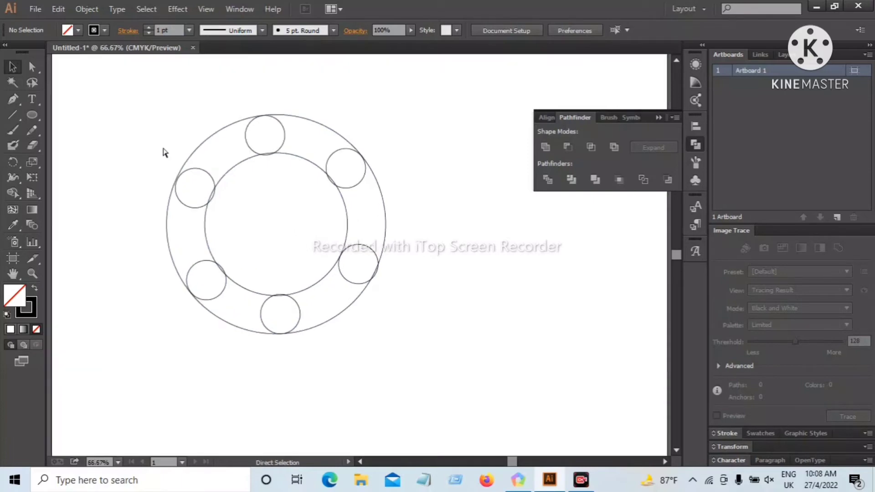
pyautogui.hotkey('ctrl', '+')
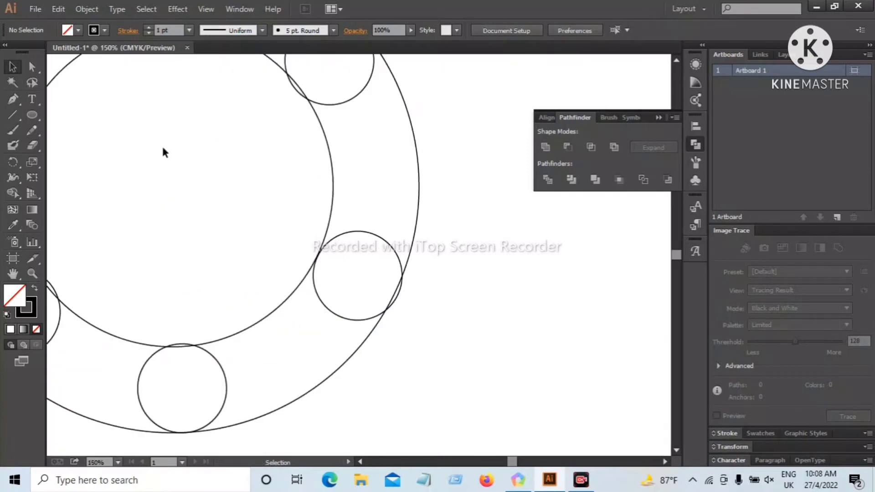
pyautogui.click(12, 275)
pyautogui.moveTo(133, 232); pyautogui.dragTo(252, 394)
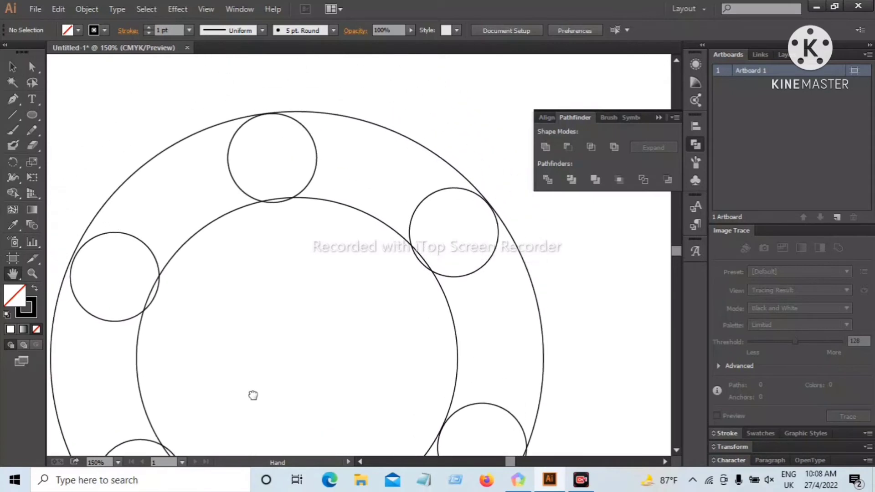
pyautogui.click(13, 67)
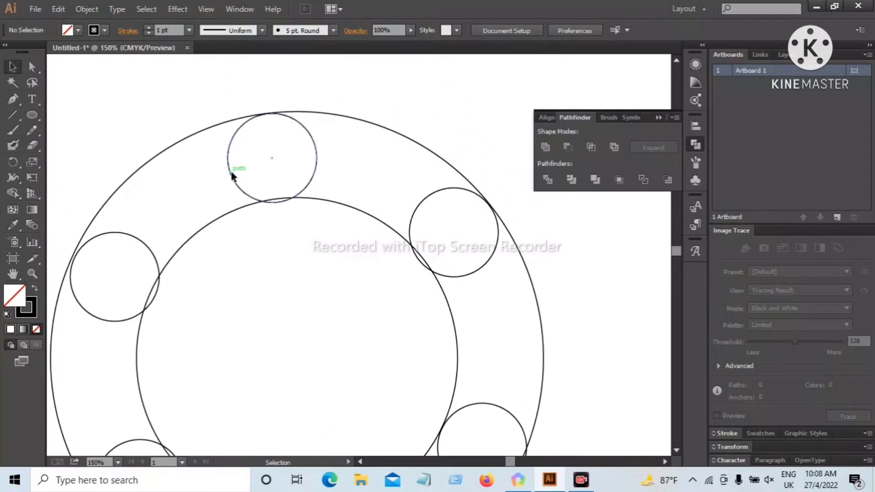
pyautogui.moveTo(231, 172); pyautogui.dragTo(231, 173)
pyautogui.click(174, 122)
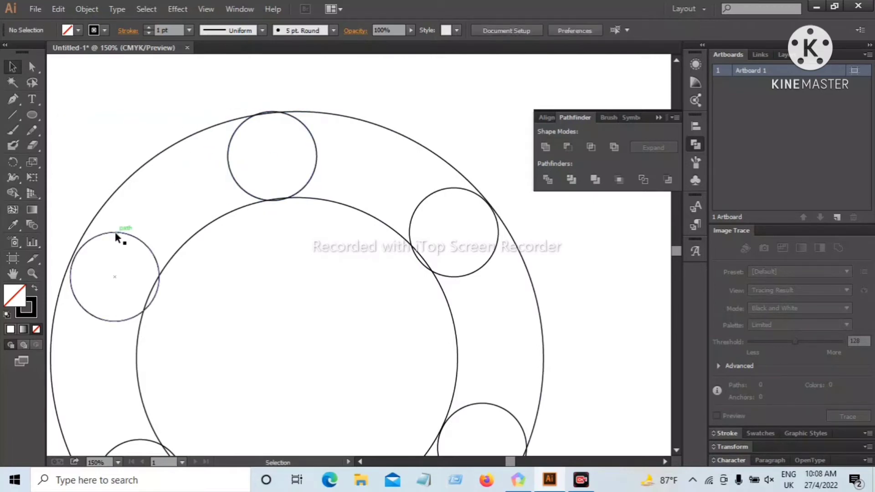
# Move the upper-left small circle slightly down and left so it fits between the ring's two outlines
pyautogui.moveTo(114, 234); pyautogui.dragTo(103, 237)
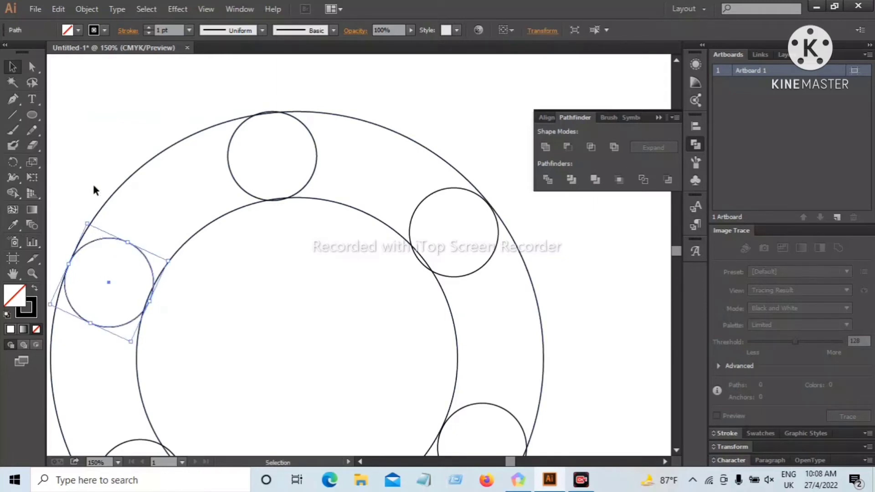
pyautogui.click(94, 188)
pyautogui.click(119, 245)
pyautogui.click(115, 214)
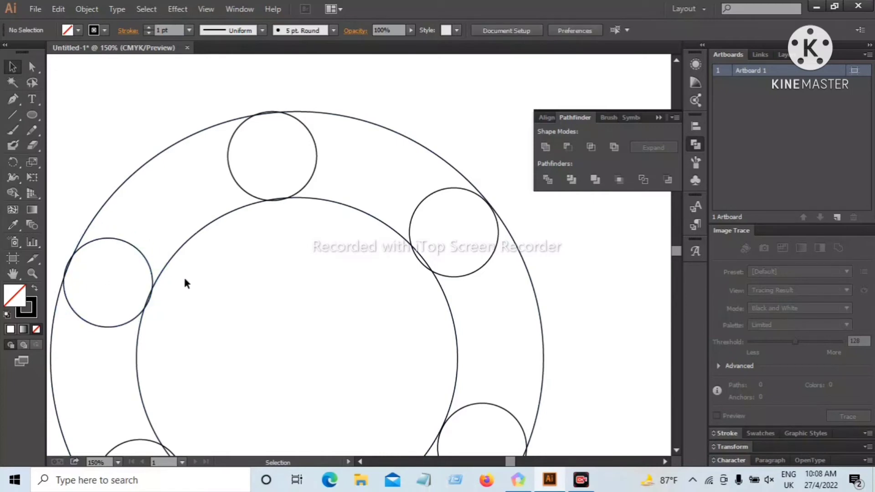
# Nudge the lower-left small circle slightly left to centre it between the inner and outer circles
pyautogui.scroll(-3, 201, 274)
pyautogui.scroll(-5, 201, 272)
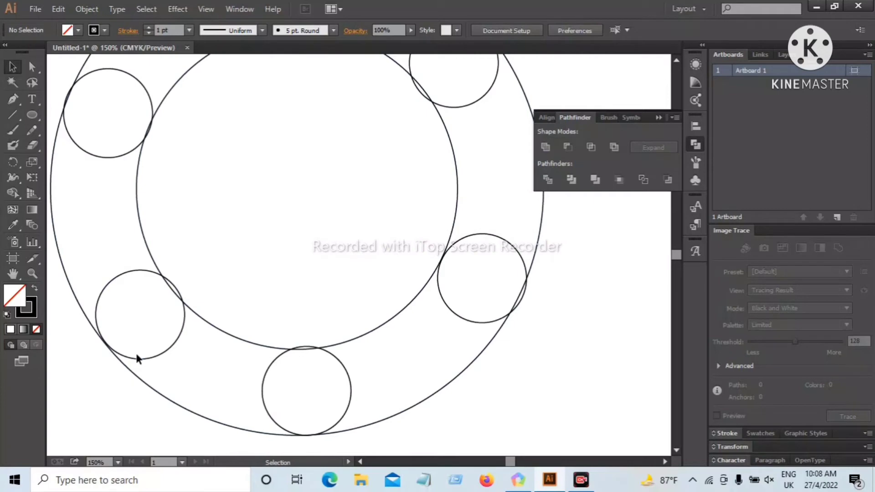
pyautogui.click(139, 355)
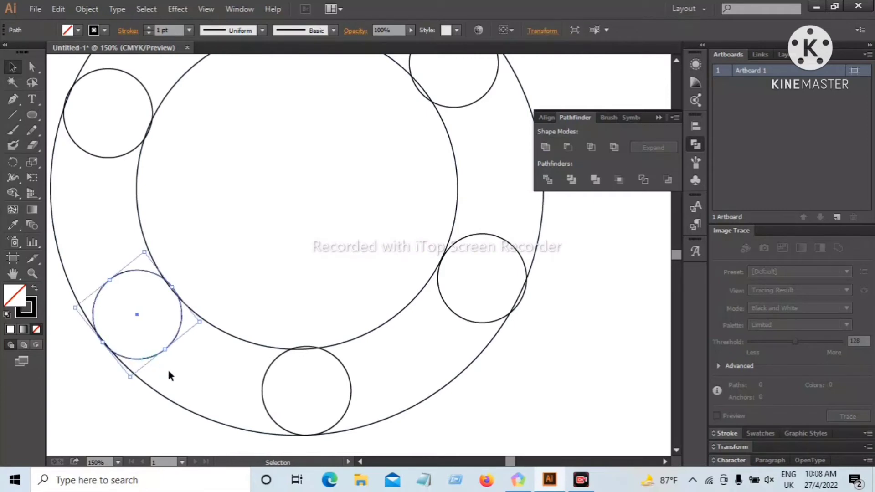
pyautogui.press('Left')
pyautogui.click(125, 414)
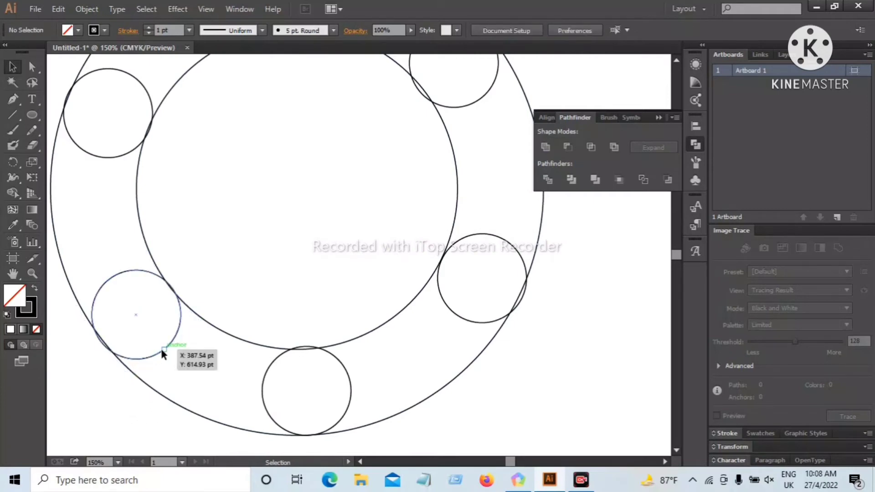
pyautogui.click(164, 350)
pyautogui.click(110, 405)
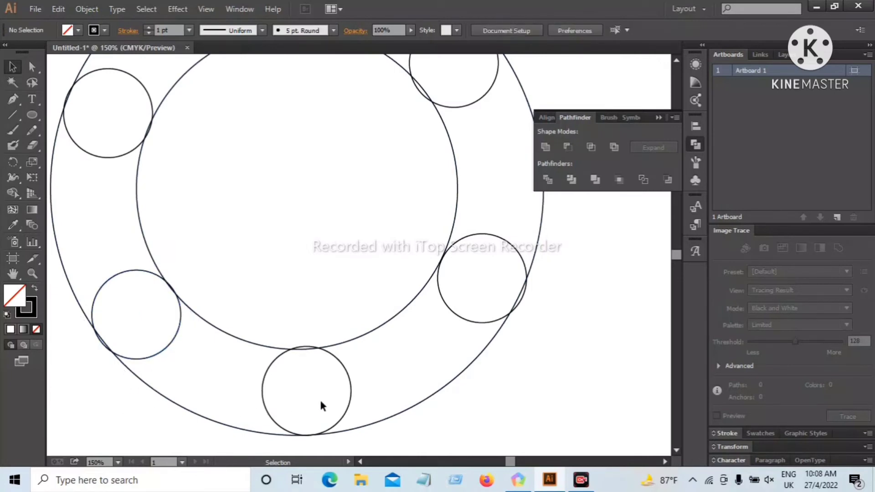
# Nudge the bottom small circle slightly down and the lower-right small circle slightly left and up within the ring
pyautogui.click(347, 410)
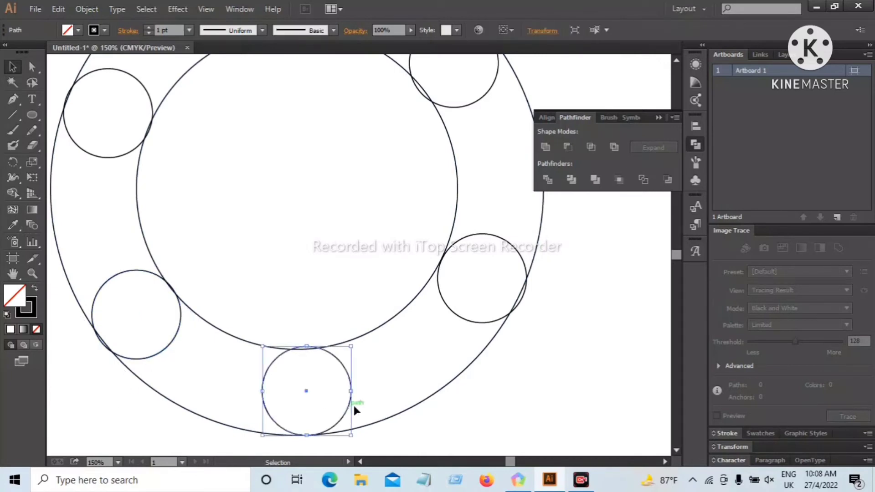
pyautogui.click(499, 410)
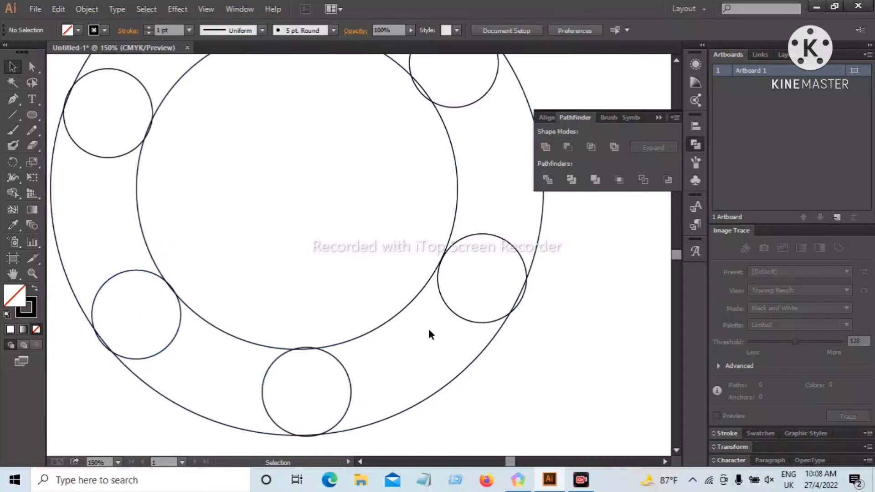
pyautogui.click(455, 316)
pyautogui.press('Left')
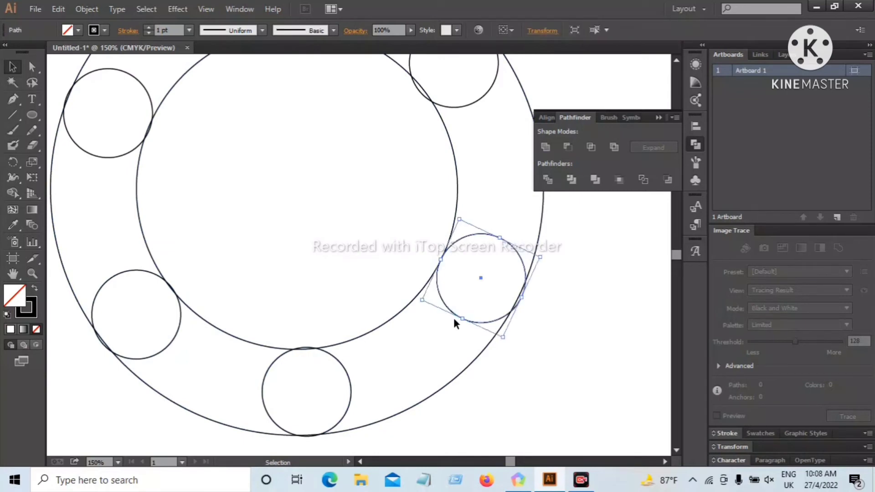
pyautogui.press('Up')
pyautogui.press('Left')
pyautogui.click(591, 335)
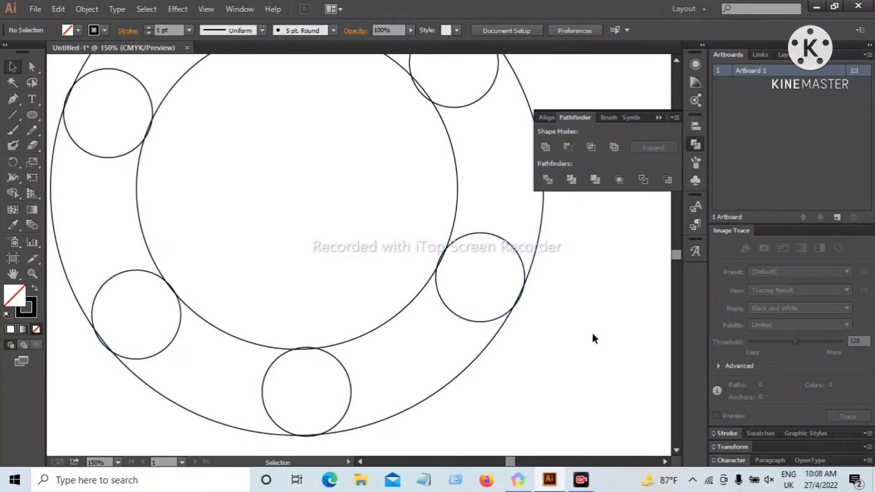
# Nudge the upper-right small circle slightly to the right so it fits between the ring's outlines
pyautogui.scroll(3, 452, 335)
pyautogui.scroll(4, 372, 321)
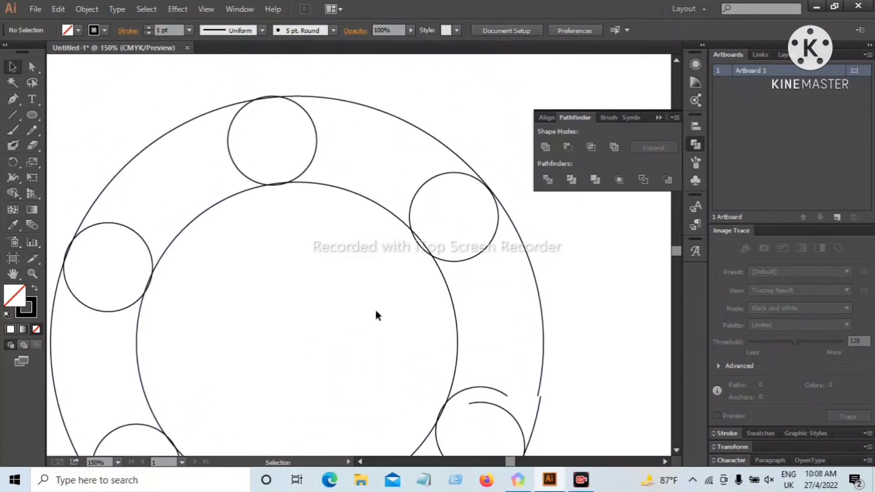
pyautogui.click(483, 298)
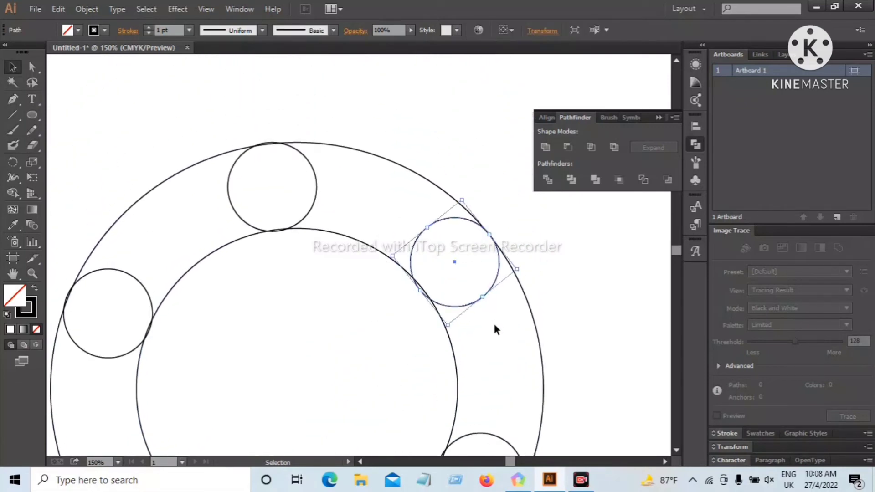
pyautogui.click(559, 323)
pyautogui.scroll(1, 352, 326)
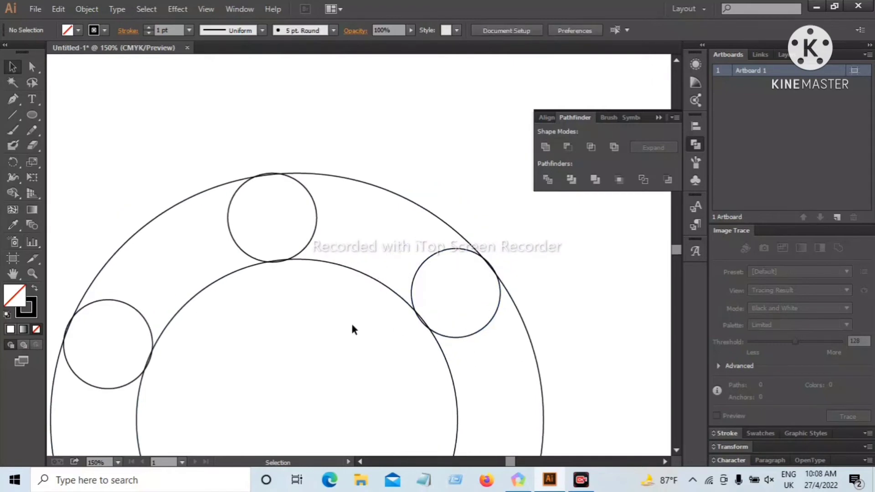
# Move the lower-right small circle slightly up and right along the ring, and shift the bottom small circle to the right
pyautogui.scroll(-4, 331, 309)
pyautogui.scroll(-4, 374, 289)
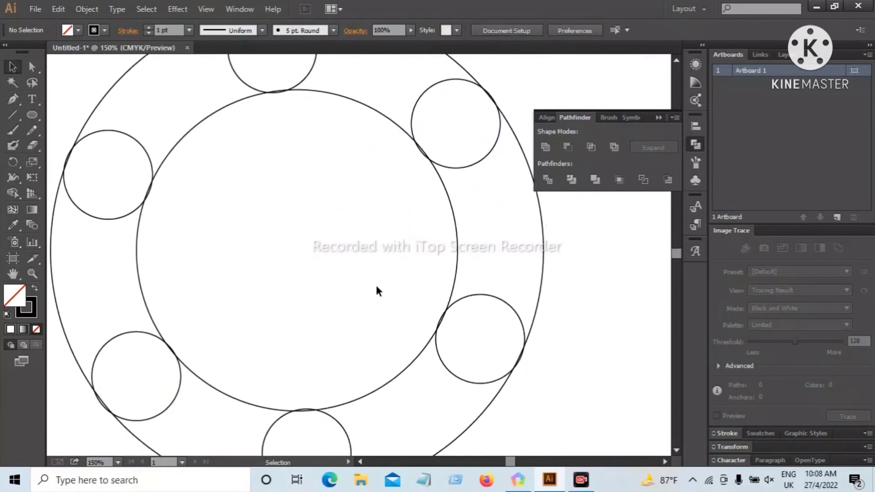
pyautogui.scroll(-1, 377, 290)
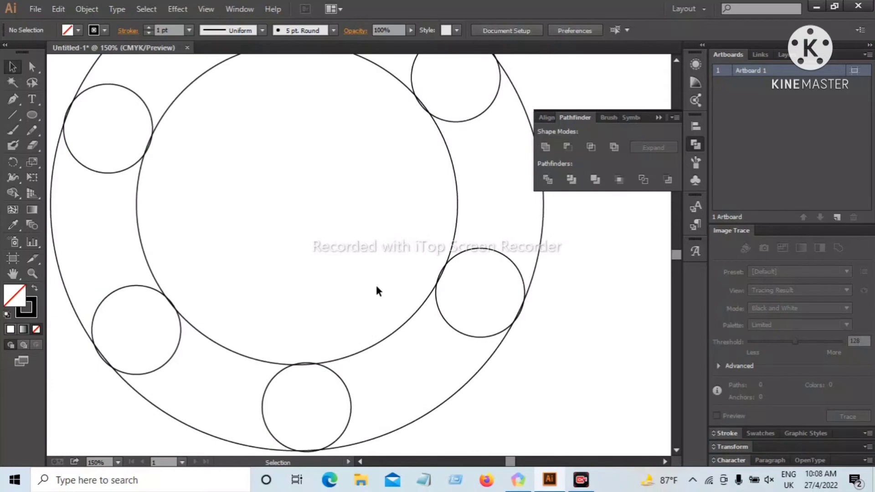
pyautogui.scroll(4, 343, 274)
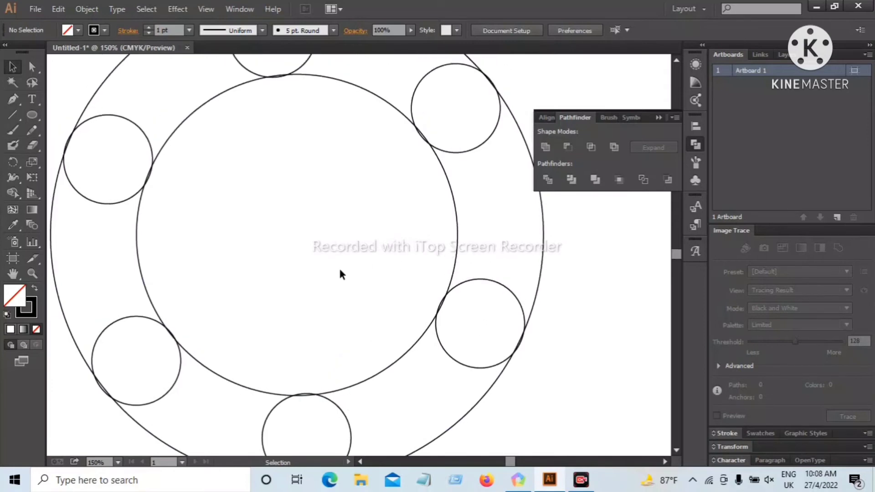
pyautogui.scroll(-2, 348, 277)
pyautogui.moveTo(489, 275); pyautogui.dragTo(493, 268)
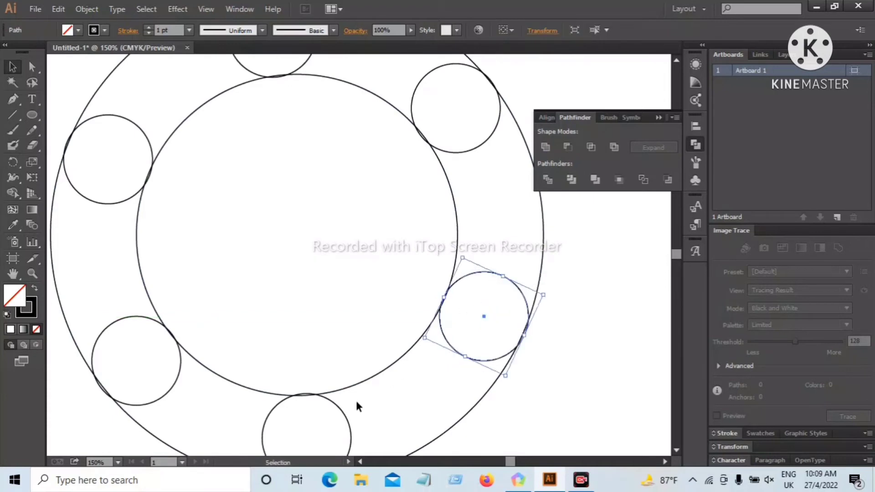
pyautogui.moveTo(354, 425); pyautogui.dragTo(365, 419)
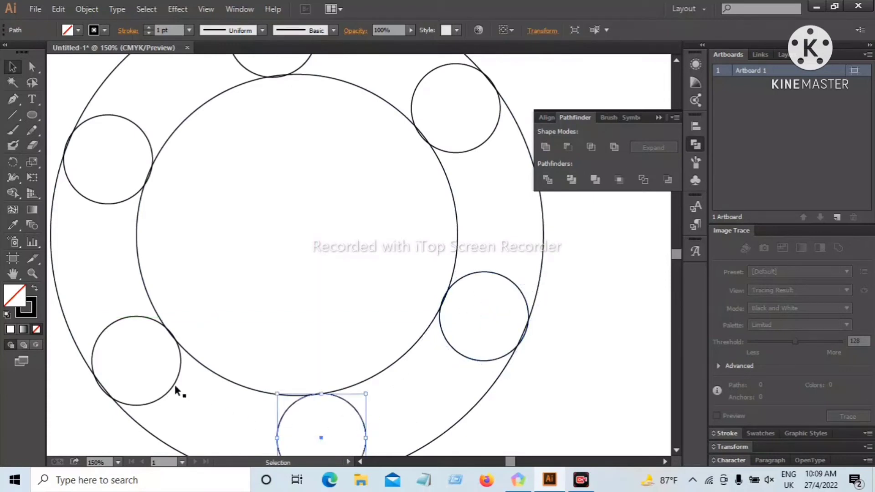
# Nudge the bottom small circle slightly up so it fits between the ring's inner and outer outlines
pyautogui.scroll(-2, 256, 357)
pyautogui.scroll(2, 269, 341)
pyautogui.scroll(1, 267, 338)
pyautogui.scroll(-2, 268, 338)
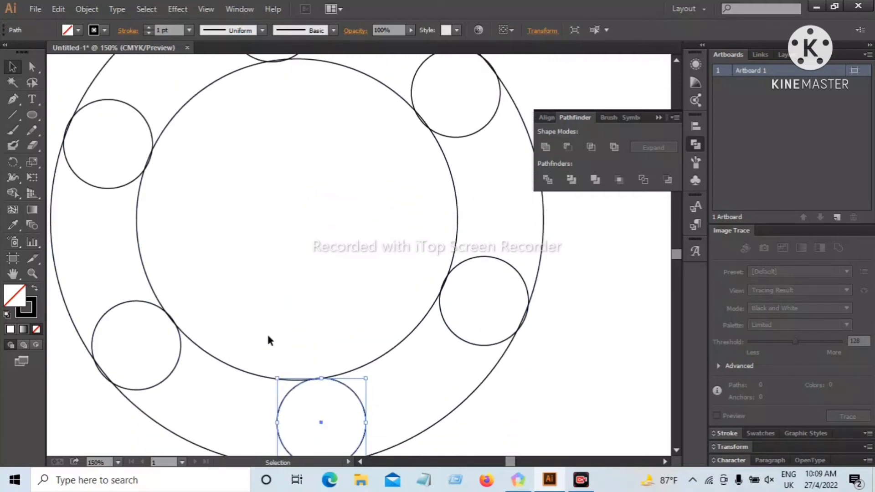
pyautogui.click(542, 362)
pyautogui.click(475, 341)
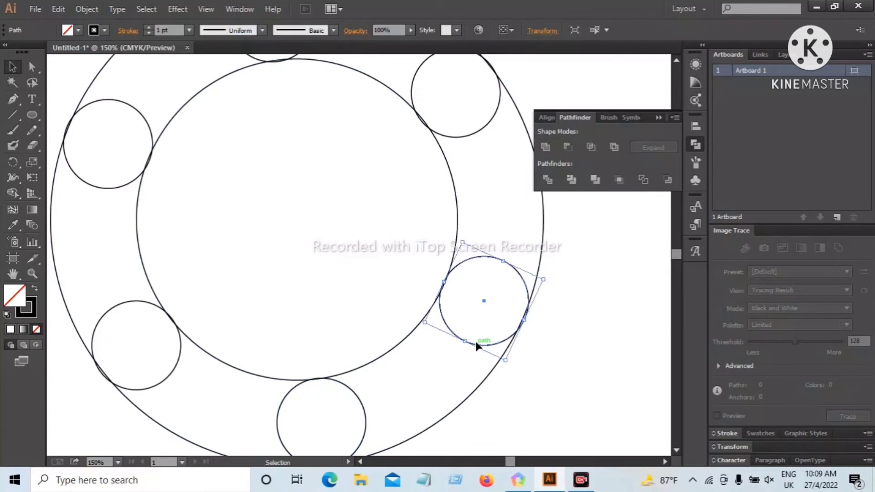
pyautogui.click(552, 366)
pyautogui.scroll(-1, 367, 383)
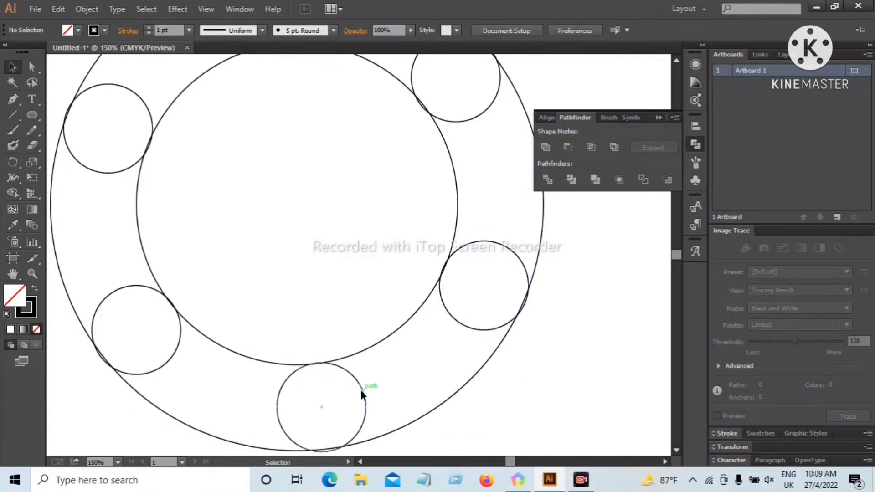
pyautogui.click(361, 390)
pyautogui.click(501, 375)
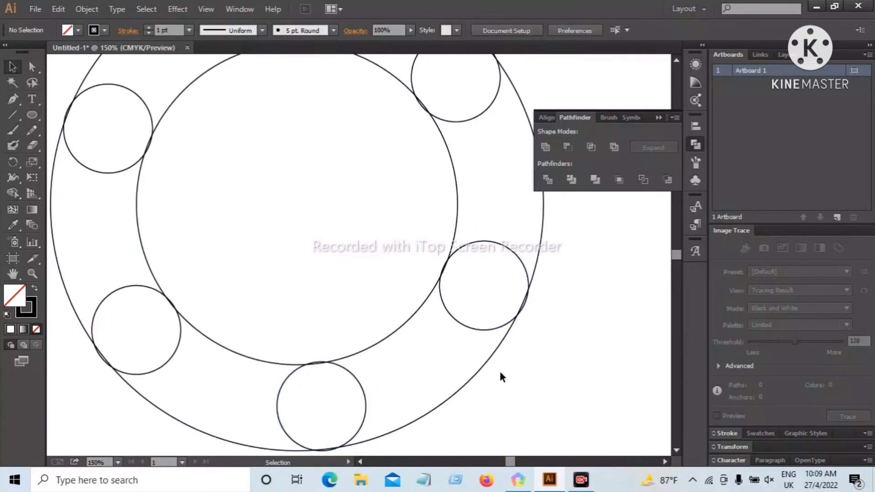
pyautogui.click(463, 322)
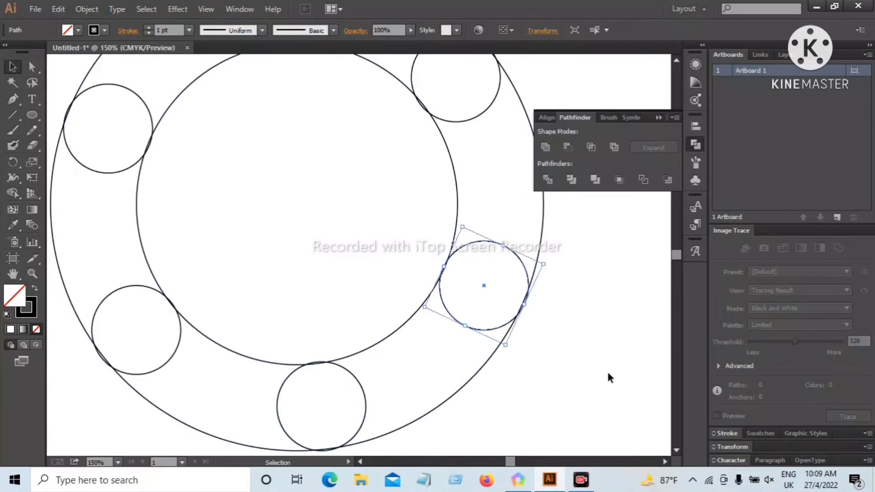
pyautogui.click(638, 387)
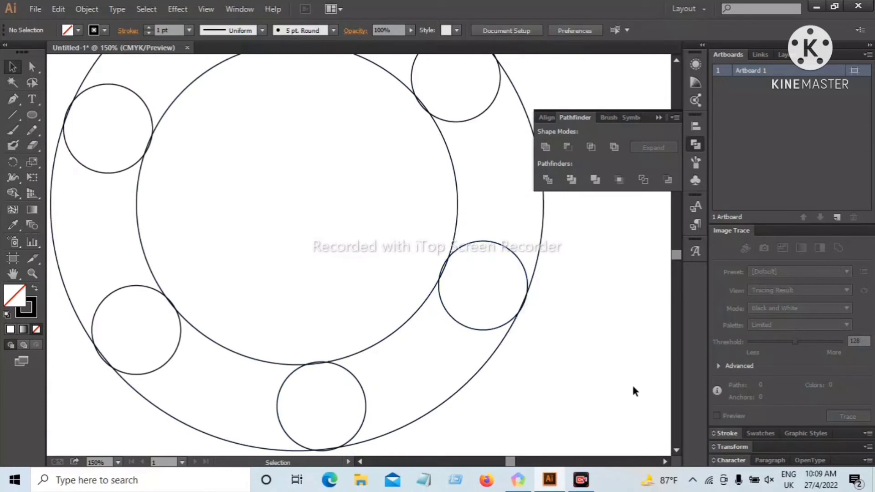
pyautogui.click(525, 277)
pyautogui.click(581, 289)
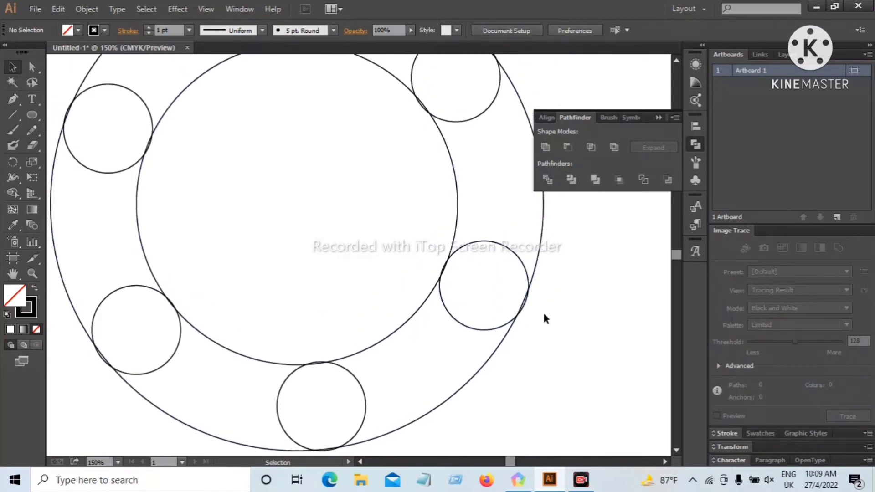
# Select the whole artwork and use Shape Builder to merge every small circle except the upper-right one with the ring section clockwise of it
pyautogui.hotkey('ctrl', '-')
pyautogui.hotkey('ctrl', '-')
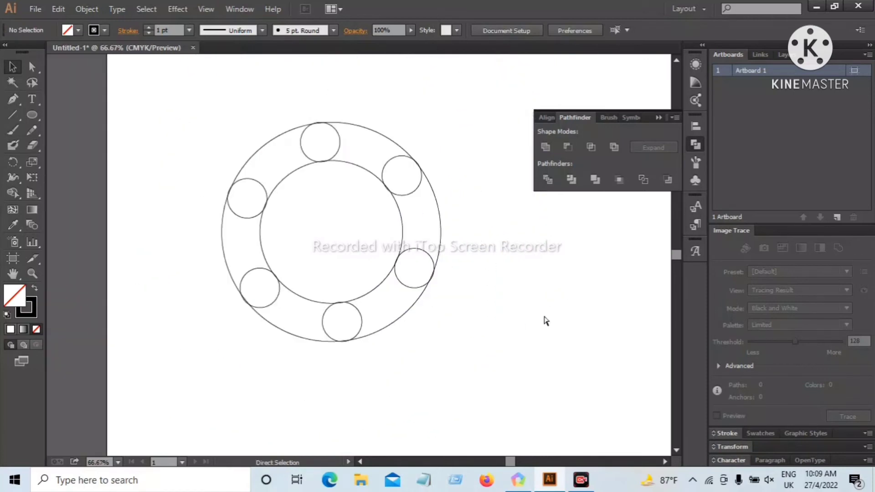
pyautogui.scroll(1, 544, 318)
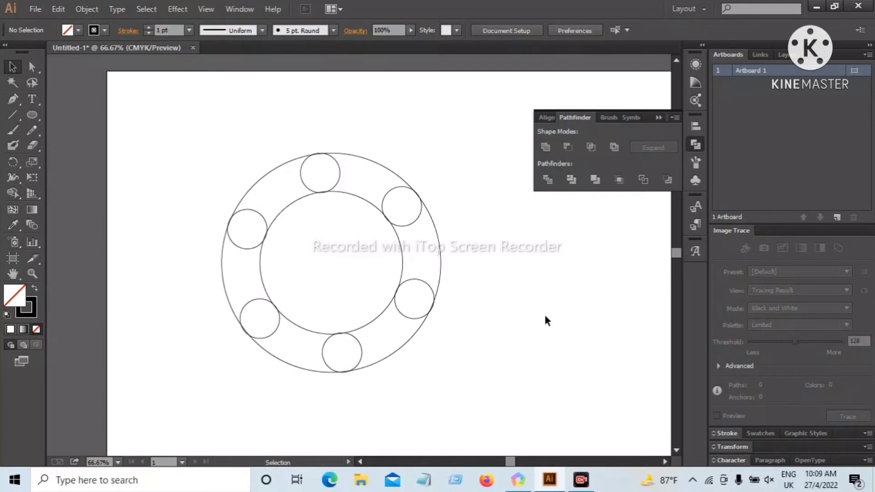
pyautogui.moveTo(200, 175)
pyautogui.mouseDown()
pyautogui.moveTo(319, 249)
pyautogui.moveTo(450, 382)
pyautogui.mouseUp()
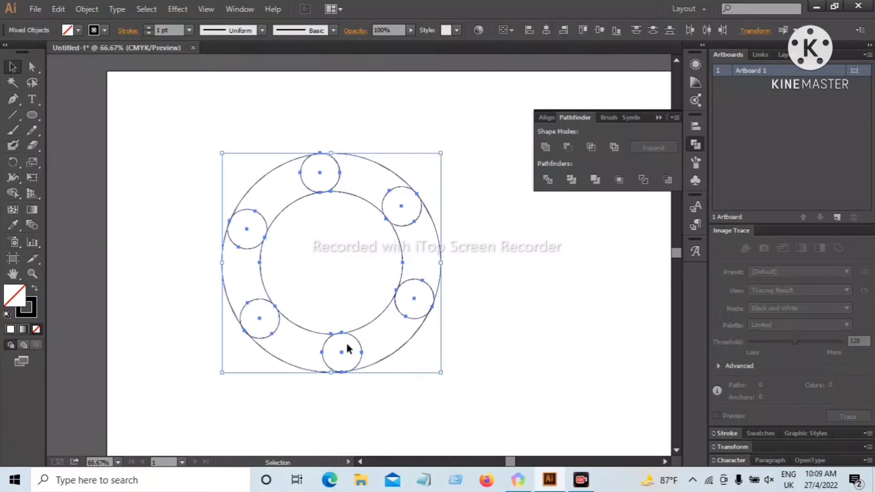
pyautogui.click(13, 193)
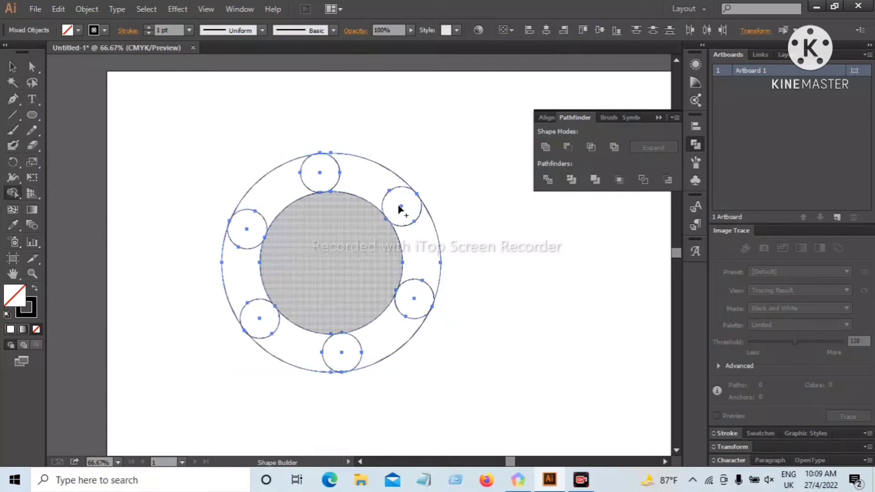
pyautogui.moveTo(407, 312)
pyautogui.mouseDown()
pyautogui.moveTo(388, 338)
pyautogui.moveTo(368, 333)
pyautogui.moveTo(306, 351)
pyautogui.moveTo(246, 286)
pyautogui.mouseUp()
pyautogui.moveTo(256, 230)
pyautogui.mouseDown()
pyautogui.moveTo(275, 204)
pyautogui.moveTo(360, 177)
pyautogui.mouseUp()
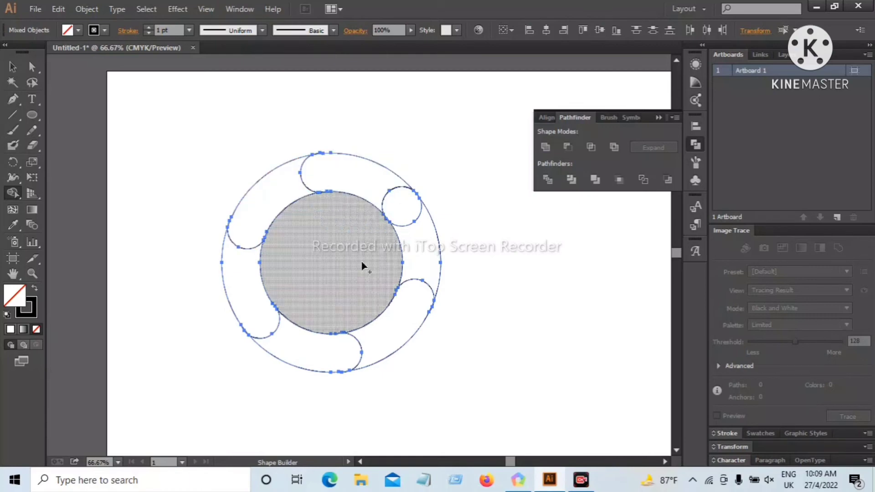
# Delete the ring section between the upper-right small circle and the lower-right rounded end
pyautogui.click(12, 66)
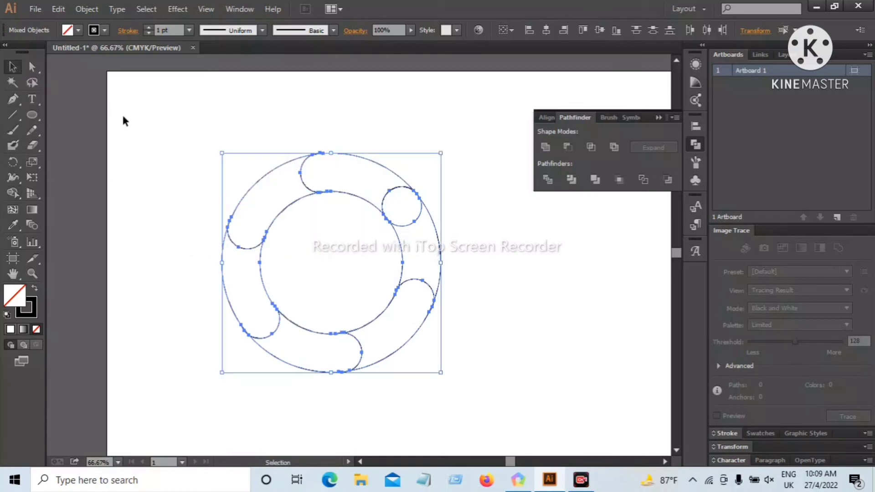
pyautogui.click(451, 254)
pyautogui.click(441, 254)
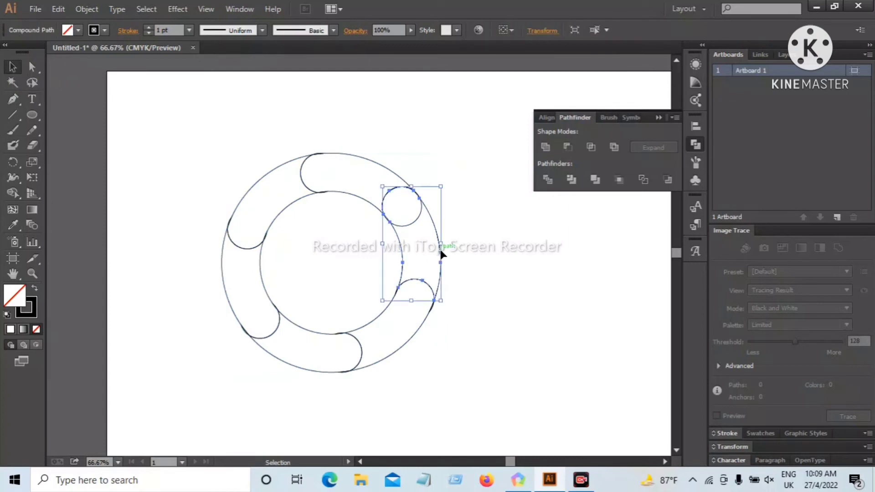
pyautogui.press('Delete')
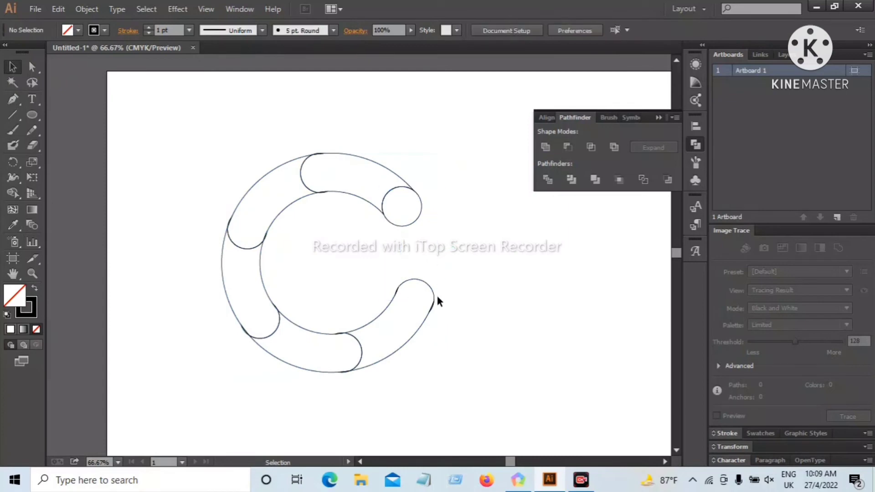
# Delete the leftover slivers on both sides of the lower-right rounded end and at the bottom joint's inner edge
pyautogui.hotkey('ctrl', '+')
pyautogui.hotkey('ctrl', '+')
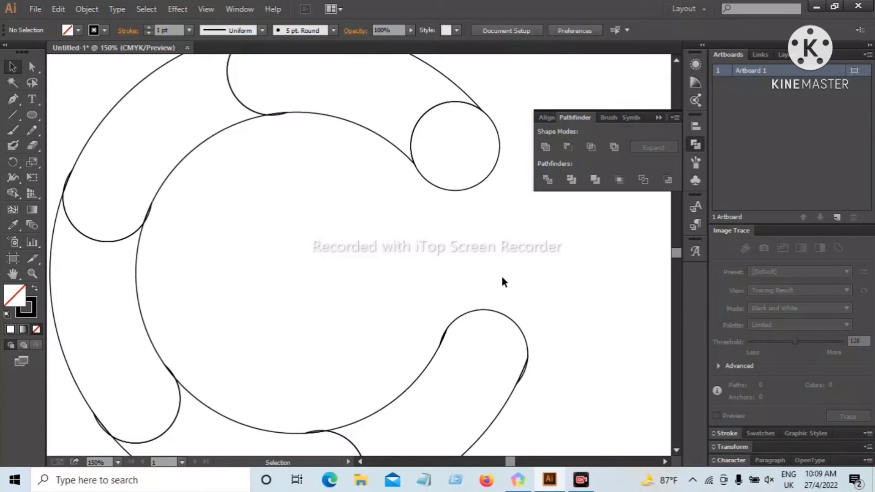
pyautogui.scroll(-2, 501, 275)
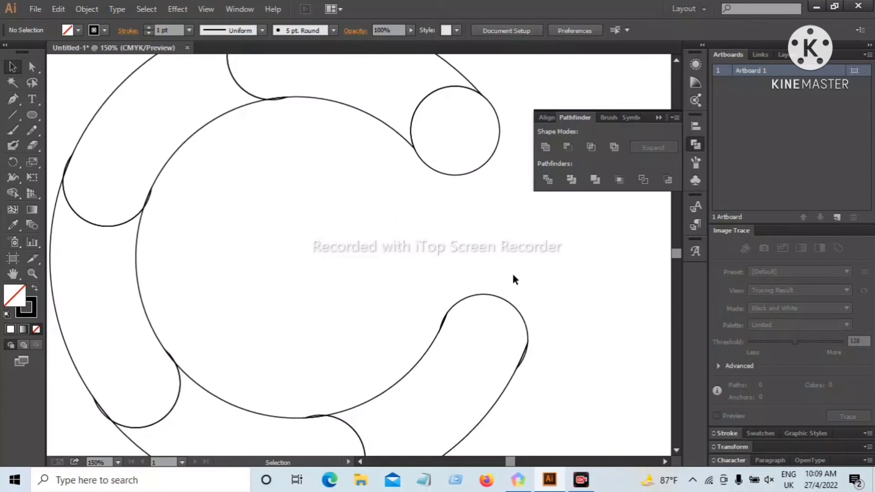
pyautogui.click(524, 346)
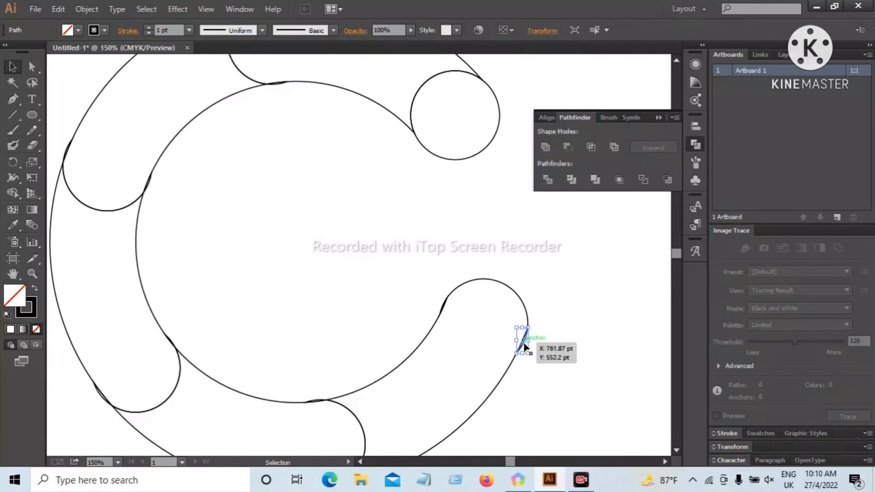
pyautogui.press('Delete')
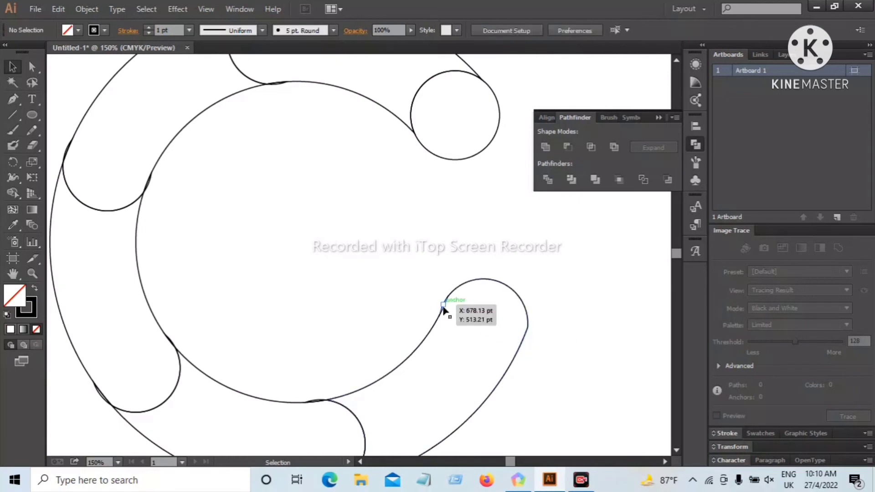
pyautogui.click(443, 306)
pyautogui.press('Delete')
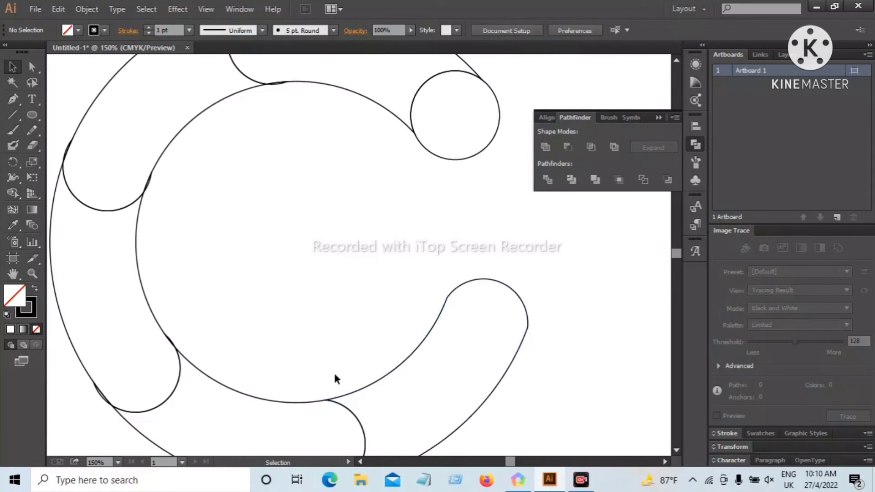
# Delete the remaining slivers at the segment joints along the ring's bottom, left side and top
pyautogui.scroll(-5, 334, 371)
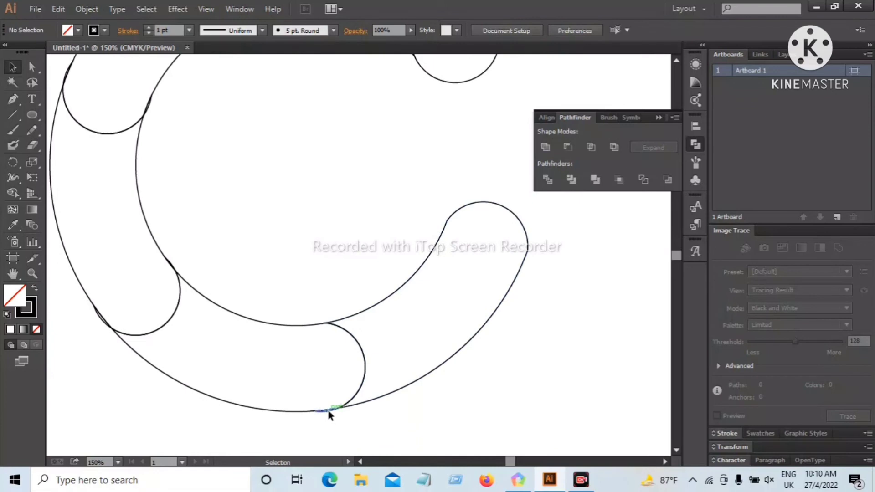
pyautogui.click(98, 319)
pyautogui.press('Delete')
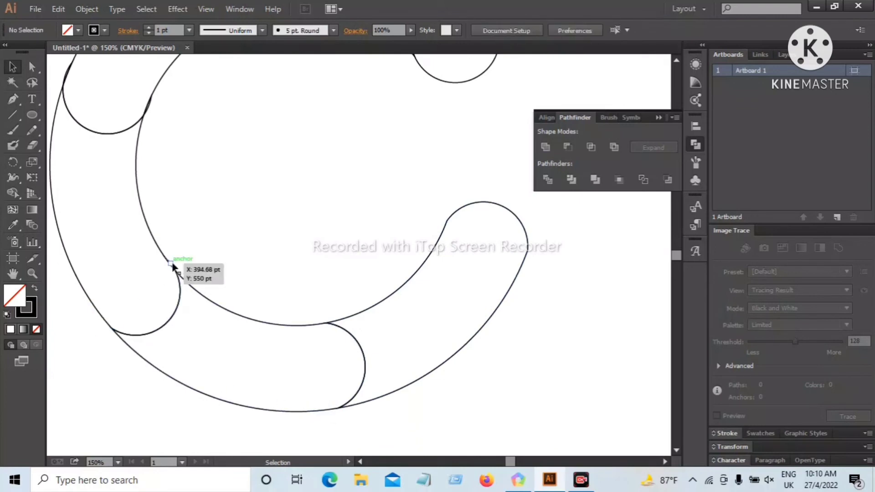
pyautogui.scroll(5, 193, 334)
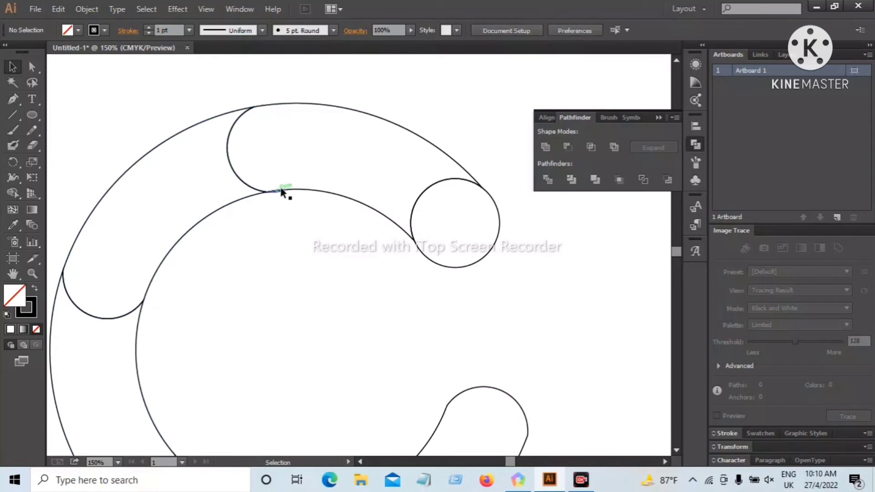
pyautogui.scroll(-3, 324, 235)
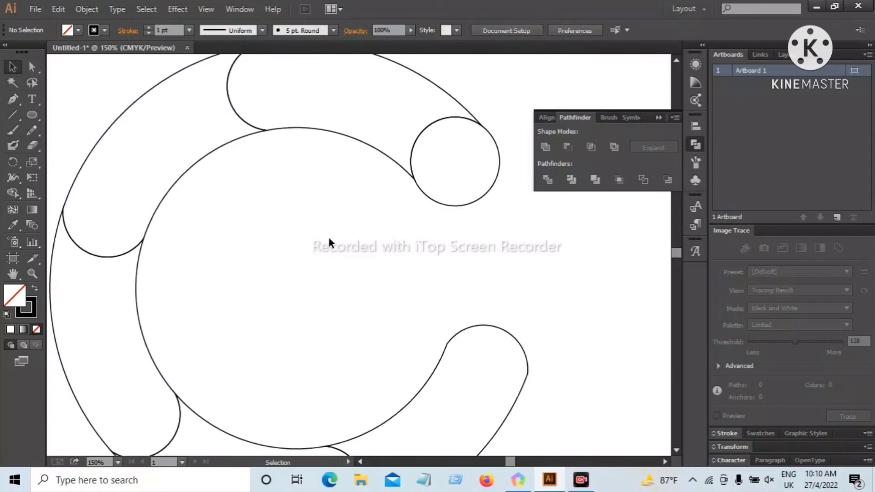
pyautogui.scroll(-2, 391, 228)
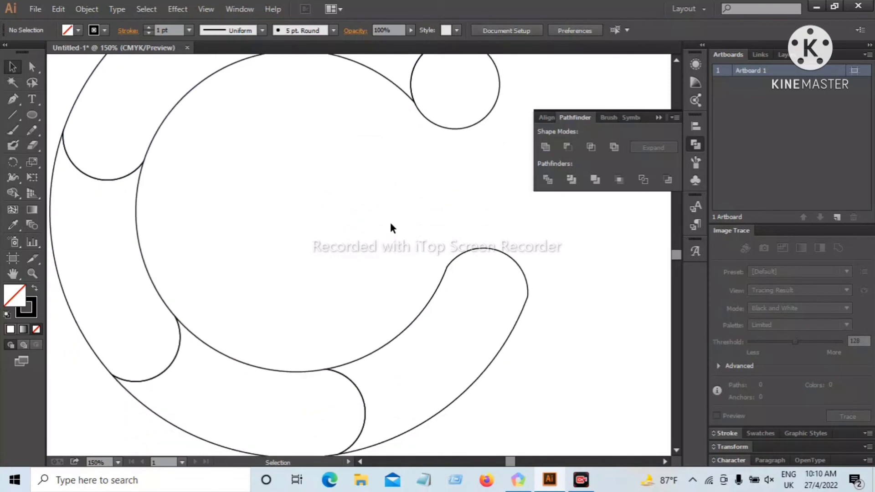
# Move the whole C-shaped ring to the middle of the artboard and enlarge it proportionally about its centre
pyautogui.press('a')
pyautogui.hotkey('ctrl', '-')
pyautogui.hotkey('ctrl', '-')
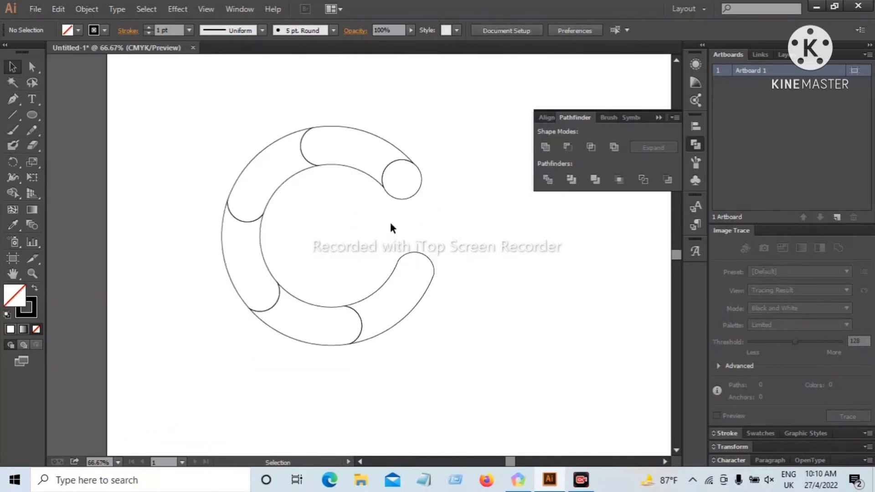
pyautogui.scroll(1, 484, 296)
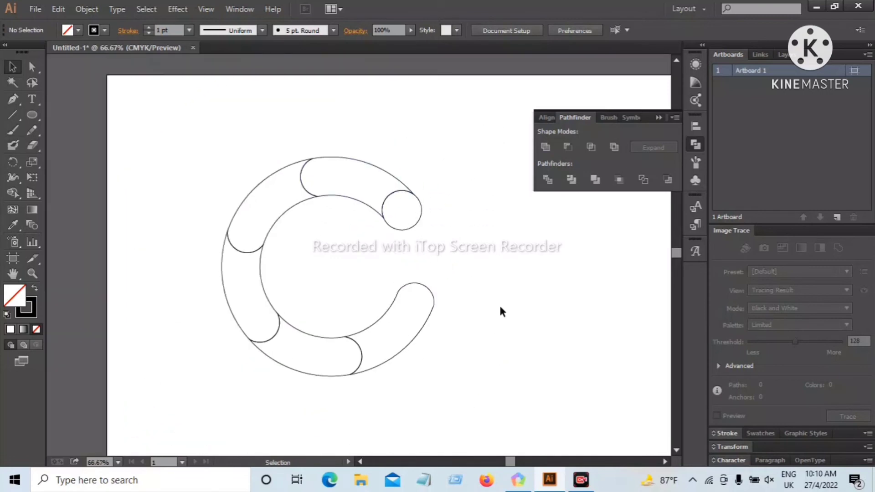
pyautogui.click(12, 273)
pyautogui.moveTo(635, 299)
pyautogui.mouseDown()
pyautogui.moveTo(528, 296)
pyautogui.moveTo(567, 297)
pyautogui.mouseUp()
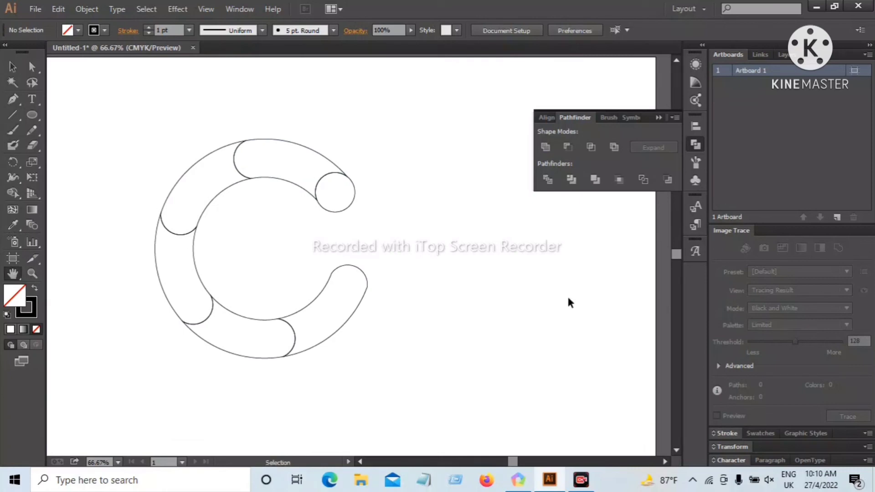
pyautogui.hotkey('ctrl', '-')
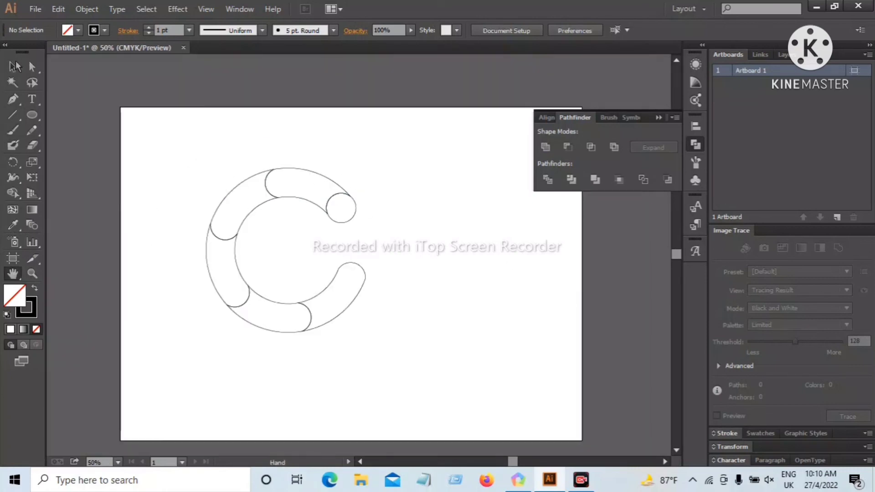
pyautogui.press('v')
pyautogui.moveTo(170, 156); pyautogui.dragTo(346, 315)
pyautogui.moveTo(168, 149); pyautogui.dragTo(356, 350)
pyautogui.moveTo(284, 188); pyautogui.dragTo(367, 238)
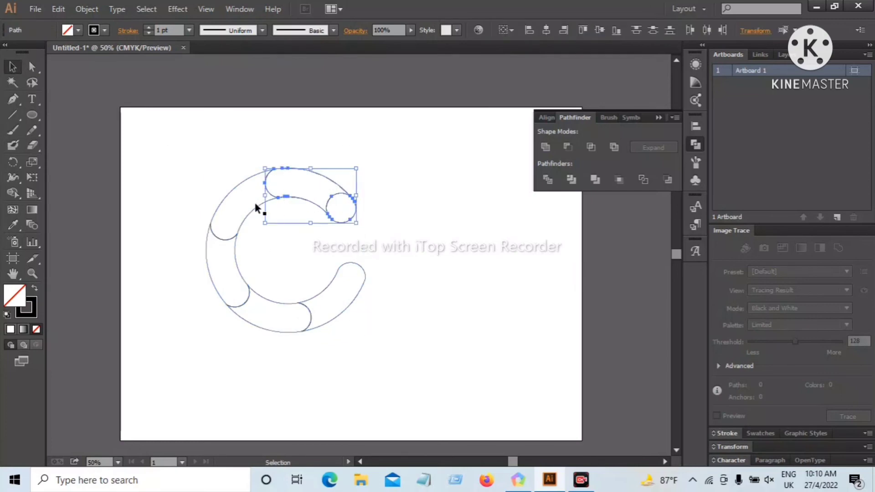
pyautogui.moveTo(171, 154); pyautogui.dragTo(358, 333)
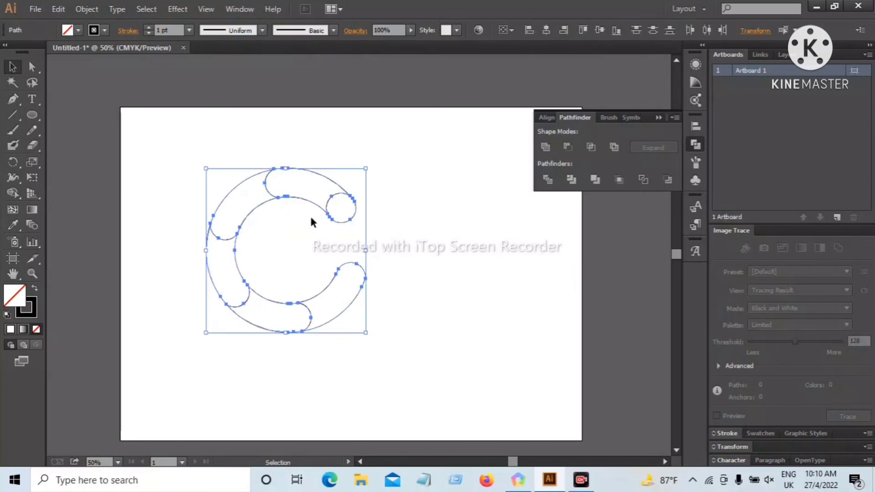
pyautogui.moveTo(308, 205); pyautogui.dragTo(363, 224)
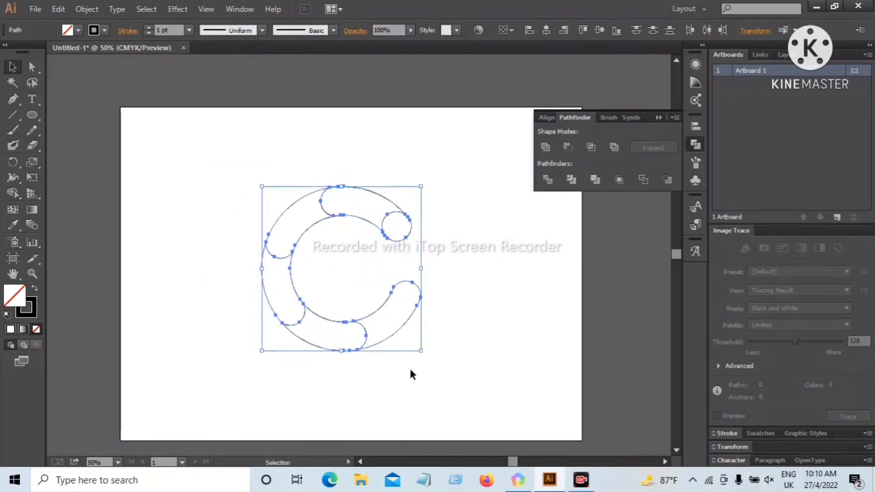
pyautogui.moveTo(422, 352); pyautogui.dragTo(450, 380)
pyautogui.click(430, 263)
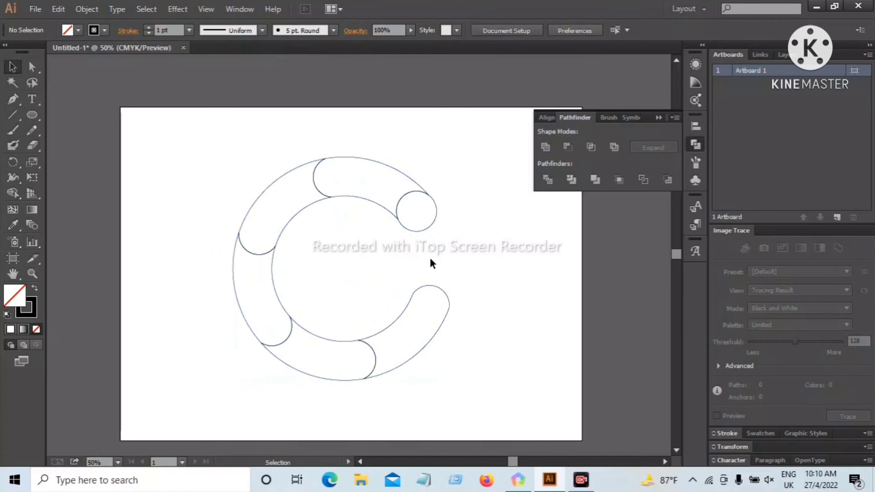
# Fill the ring's top segment, next to the small circle, with the CMYK Cyan swatch
pyautogui.click(403, 170)
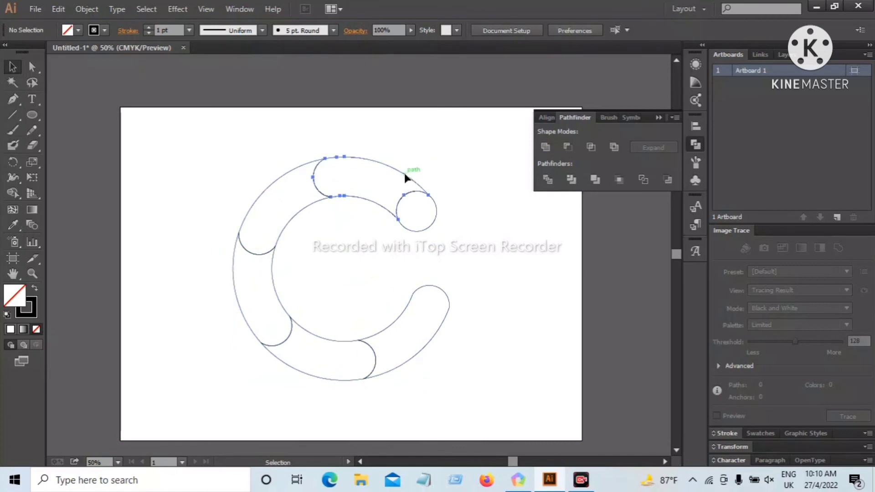
pyautogui.click(78, 30)
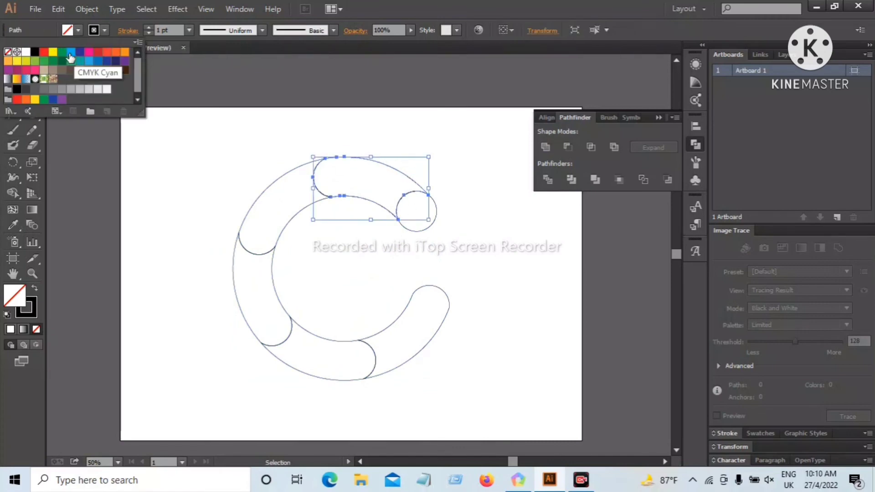
pyautogui.click(68, 58)
pyautogui.click(238, 163)
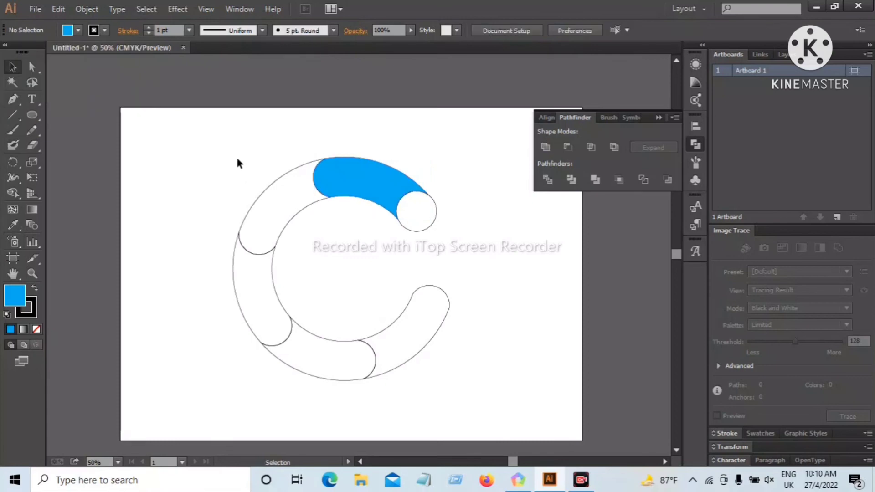
# Fill the upper-left ring segment beside the cyan one with the bright magenta-pink swatch
pyautogui.click(266, 188)
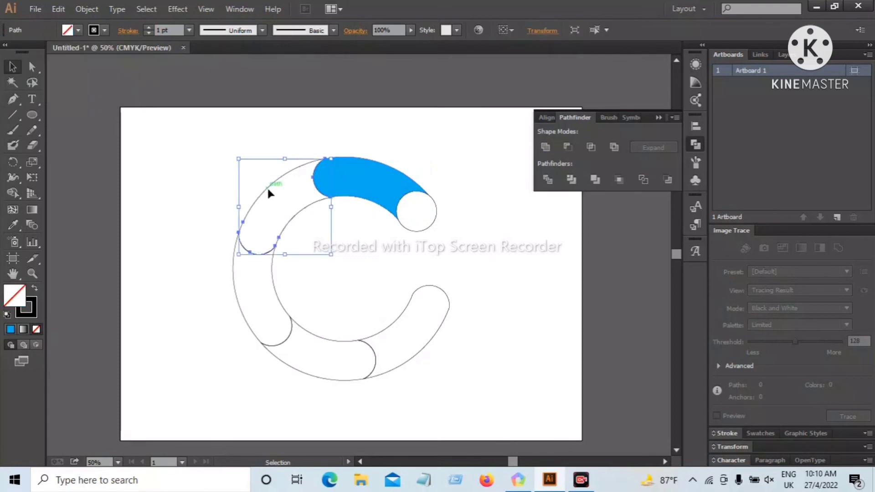
pyautogui.click(78, 30)
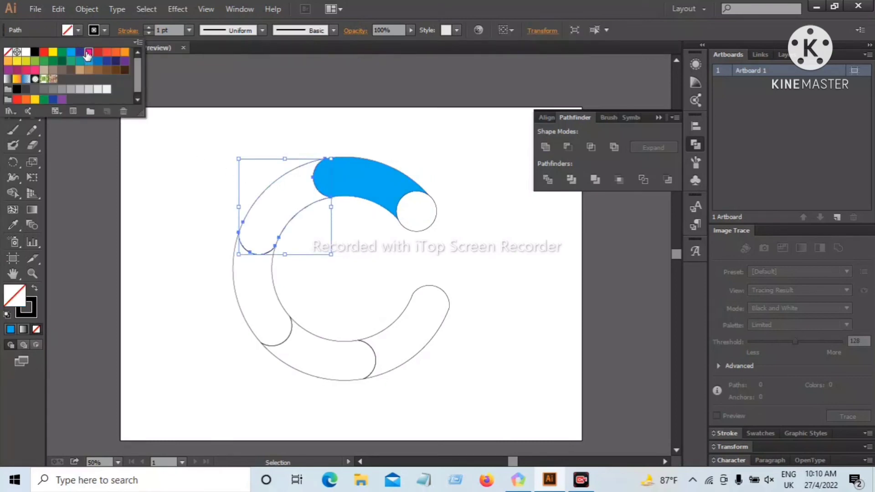
pyautogui.click(89, 52)
pyautogui.click(143, 199)
pyautogui.click(143, 199)
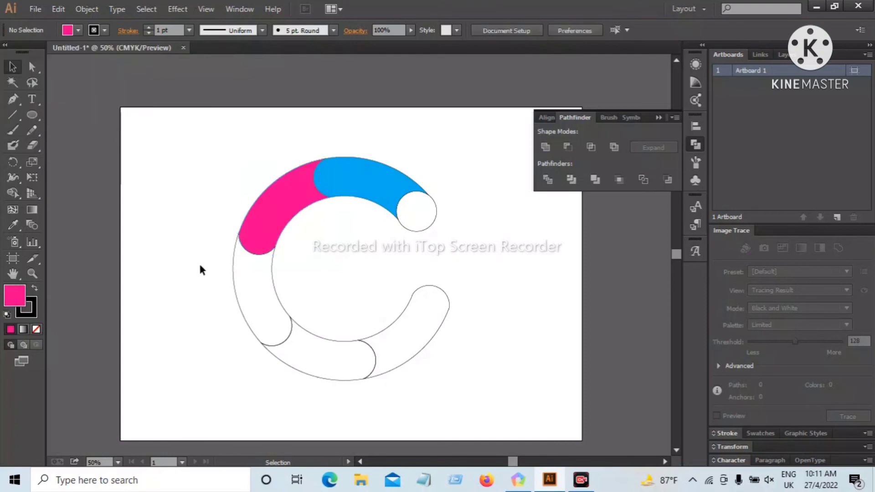
# Fill the ring segment on the left side, below the pink one, with light orange
pyautogui.click(233, 289)
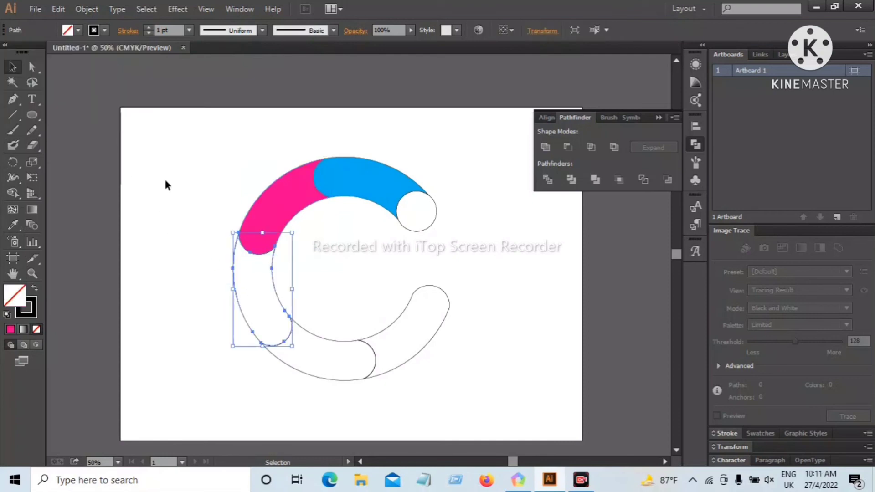
pyautogui.click(78, 31)
pyautogui.click(124, 53)
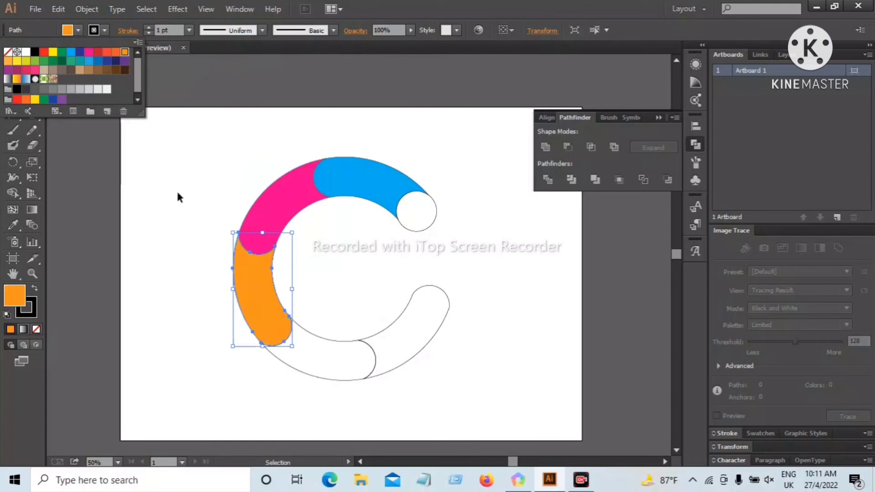
pyautogui.click(215, 371)
pyautogui.click(215, 371)
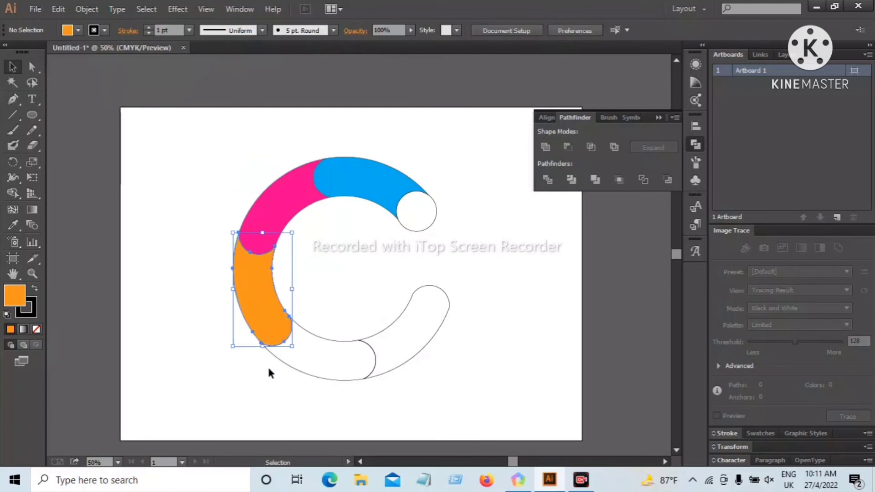
# Fill the bottom ring segment next to the orange one with the soft yellow swatch
pyautogui.click(297, 367)
pyautogui.click(78, 30)
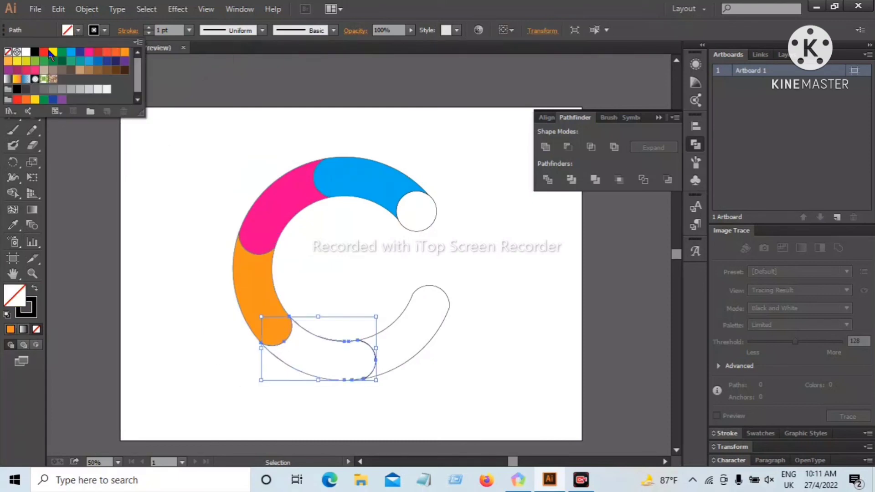
pyautogui.click(17, 61)
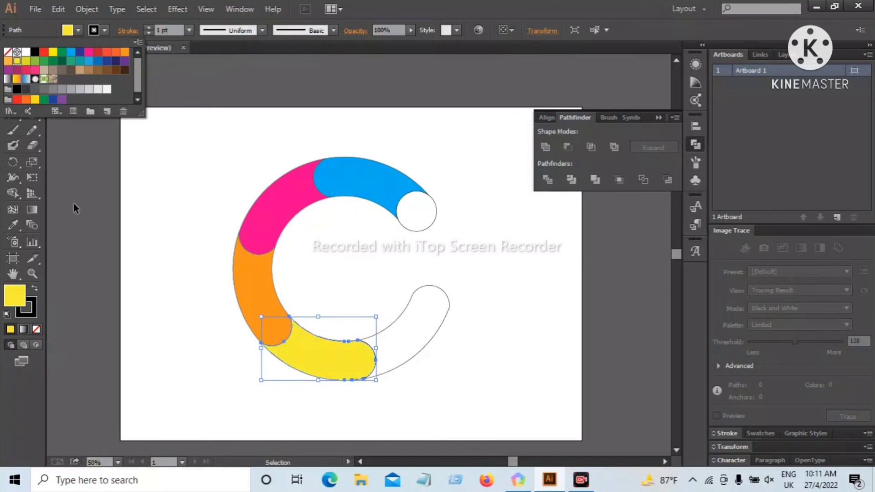
pyautogui.click(173, 323)
pyautogui.click(174, 322)
# Fill the lower-right ring segment with the rounded end with the CMYK Red swatch
pyautogui.click(417, 291)
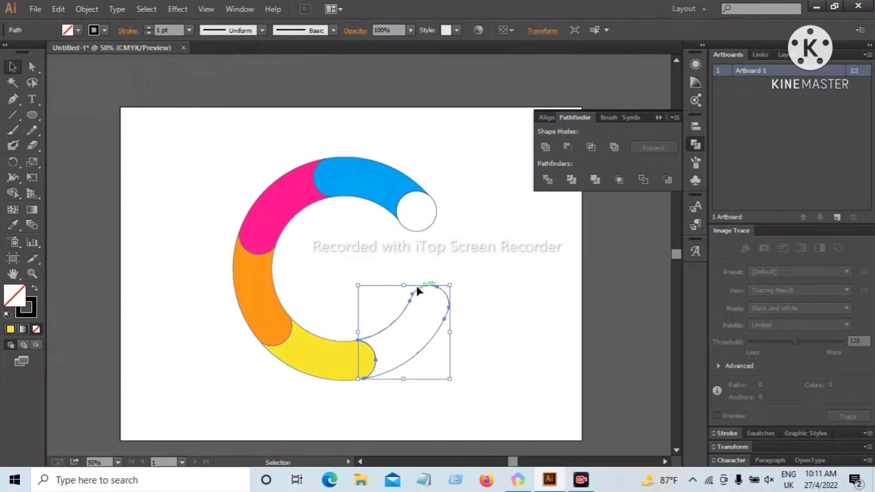
pyautogui.click(78, 31)
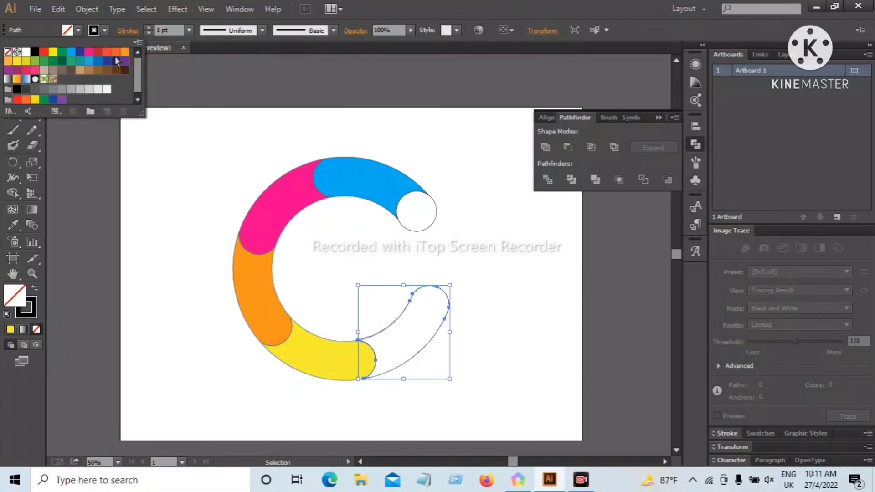
pyautogui.click(42, 53)
pyautogui.click(191, 155)
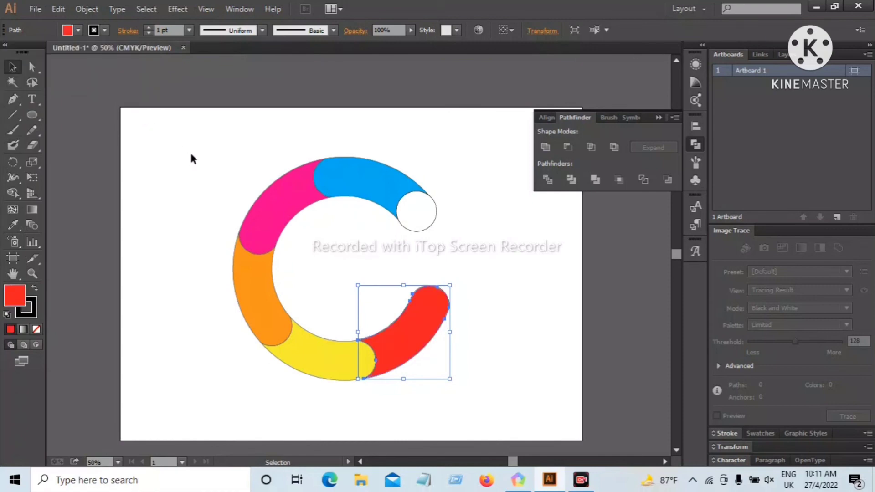
pyautogui.click(191, 158)
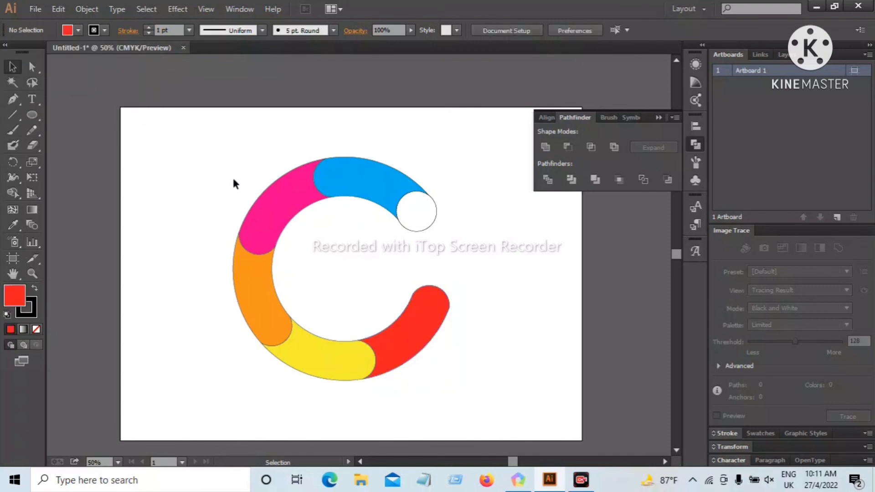
# Fill the small circle at the ring's upper-right end with a medium brown swatch
pyautogui.click(411, 229)
pyautogui.click(79, 30)
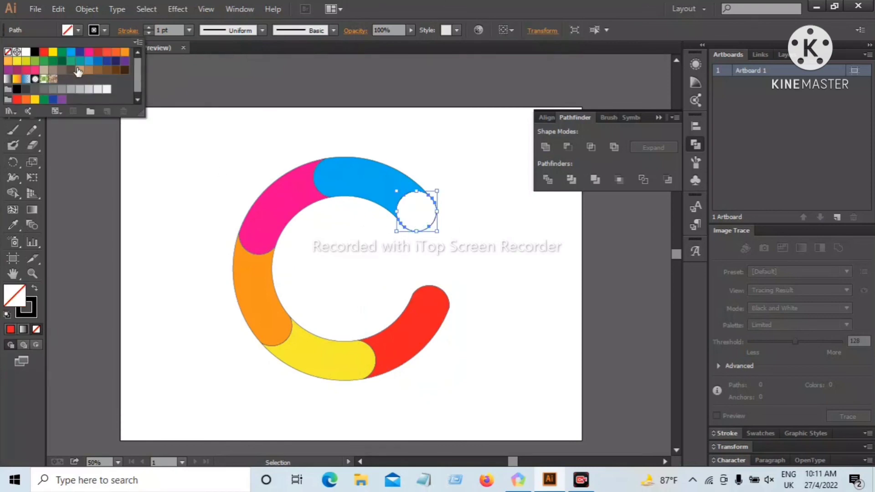
pyautogui.click(97, 71)
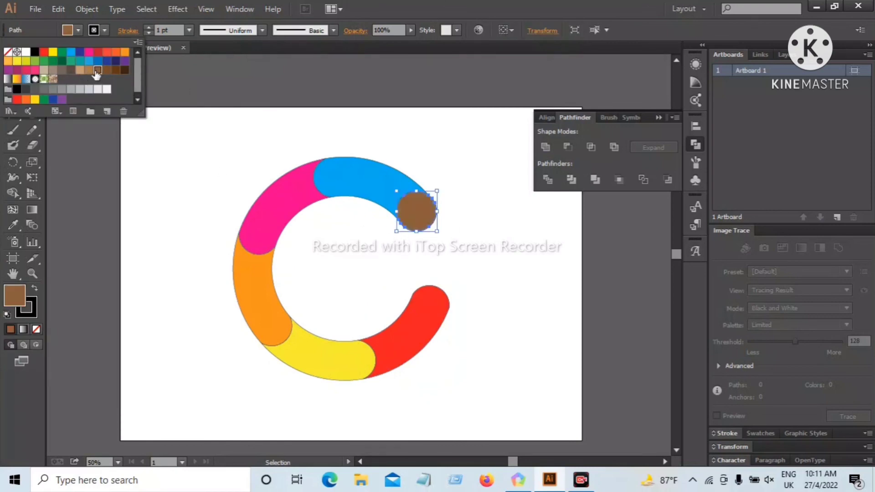
pyautogui.click(157, 166)
pyautogui.click(174, 210)
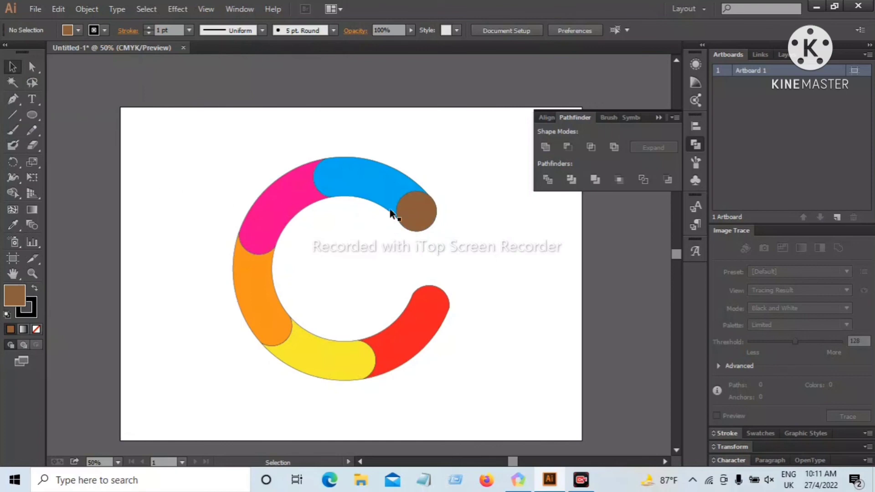
# Change the fill of the small circle at the ring's upper-right end to light beige
pyautogui.click(412, 216)
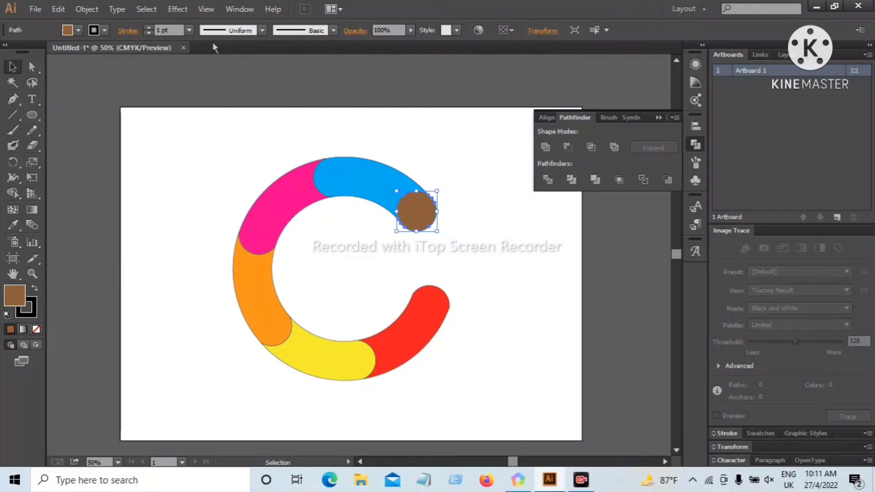
pyautogui.click(78, 31)
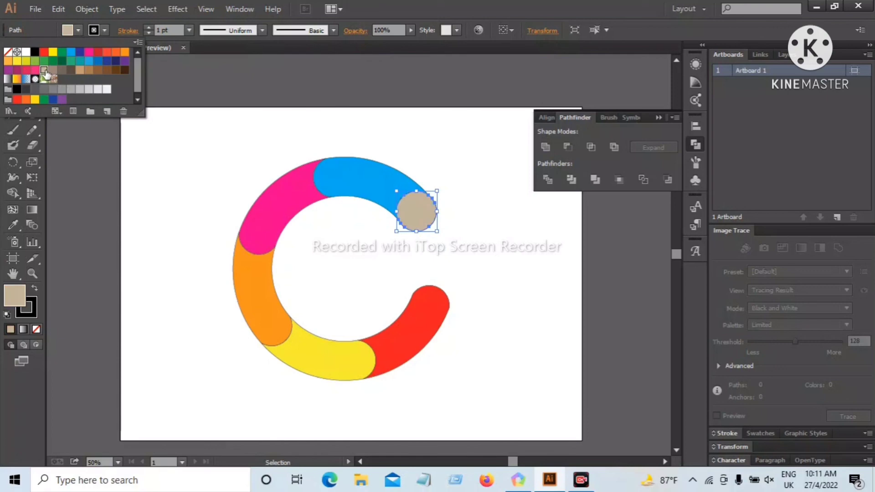
pyautogui.click(181, 152)
pyautogui.click(192, 169)
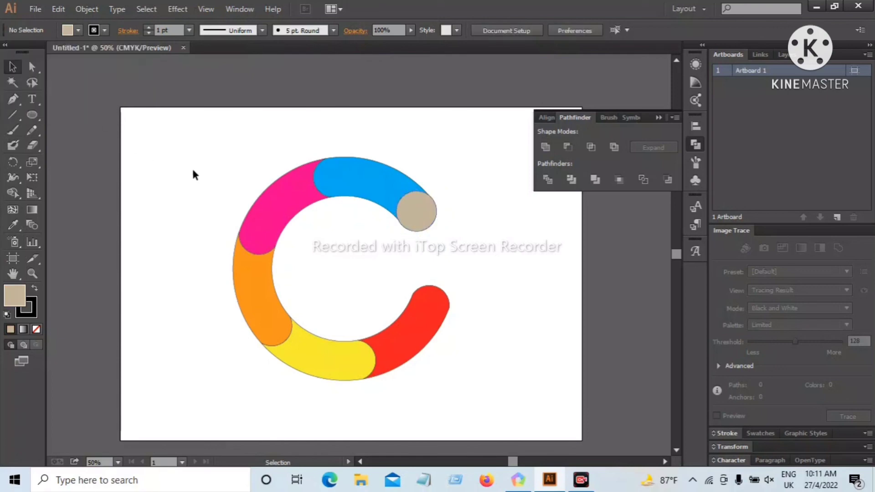
# Remove the black outline from all segments of the ring by setting their stroke to None
pyautogui.moveTo(184, 164); pyautogui.dragTo(448, 382)
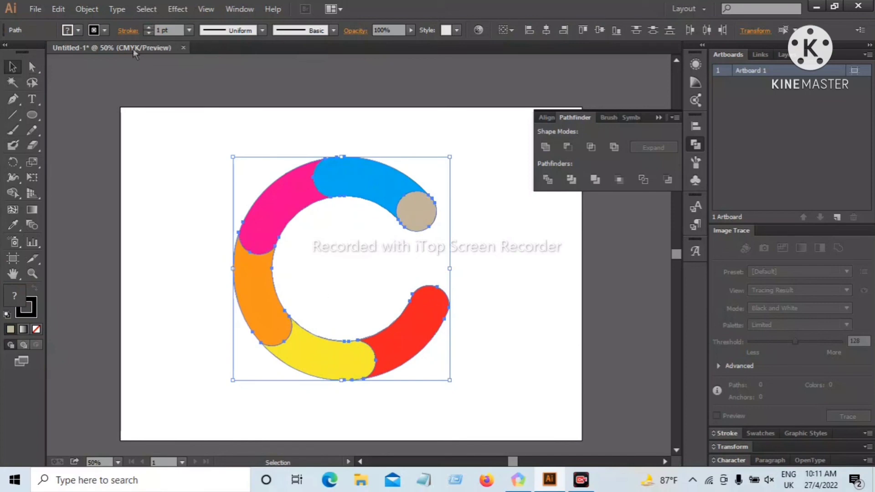
pyautogui.press('/')
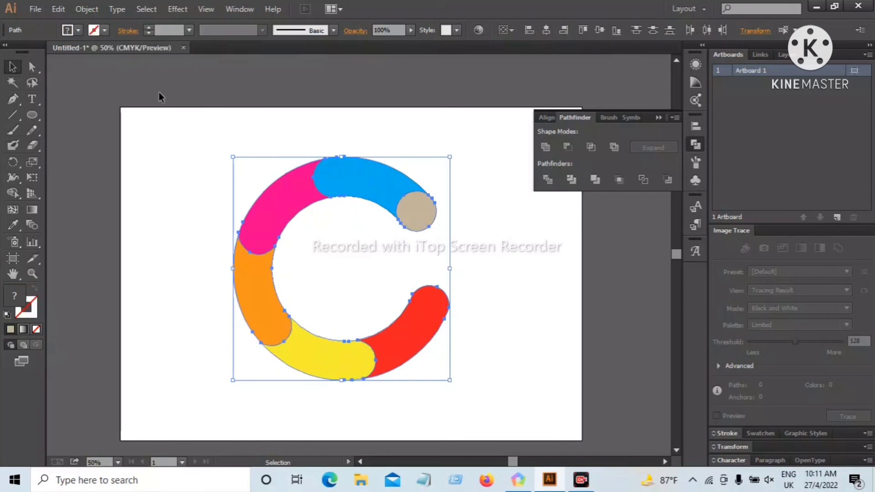
pyautogui.click(172, 187)
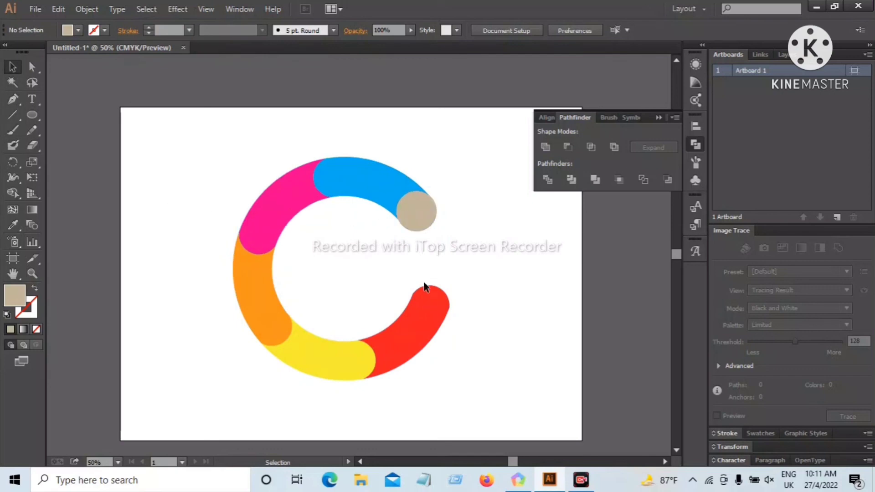
# Enlarge the whole coloured ring slightly and proportionally about its centre, keeping it in the middle of the artboard
pyautogui.scroll(-1, 457, 258)
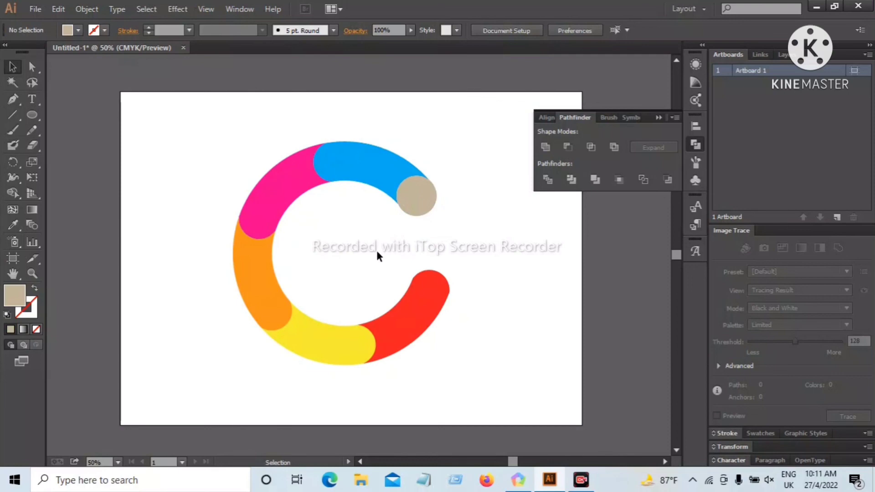
pyautogui.moveTo(196, 146); pyautogui.dragTo(483, 399)
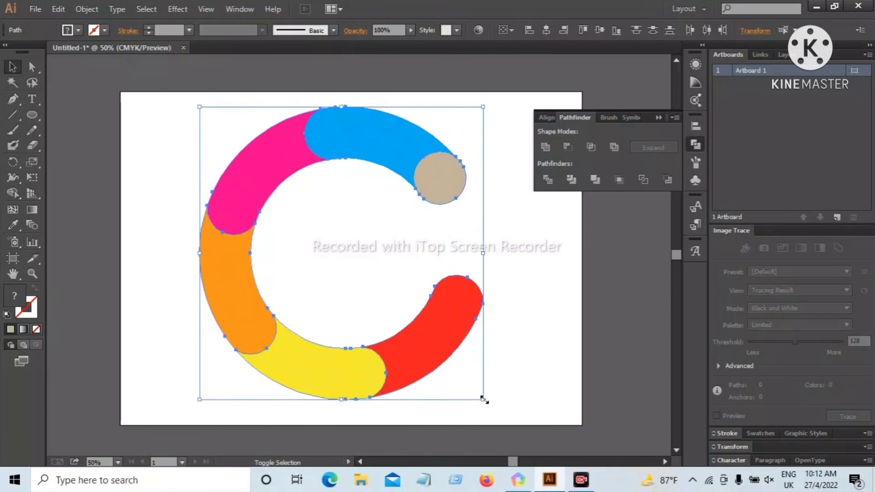
pyautogui.moveTo(484, 399); pyautogui.dragTo(461, 376)
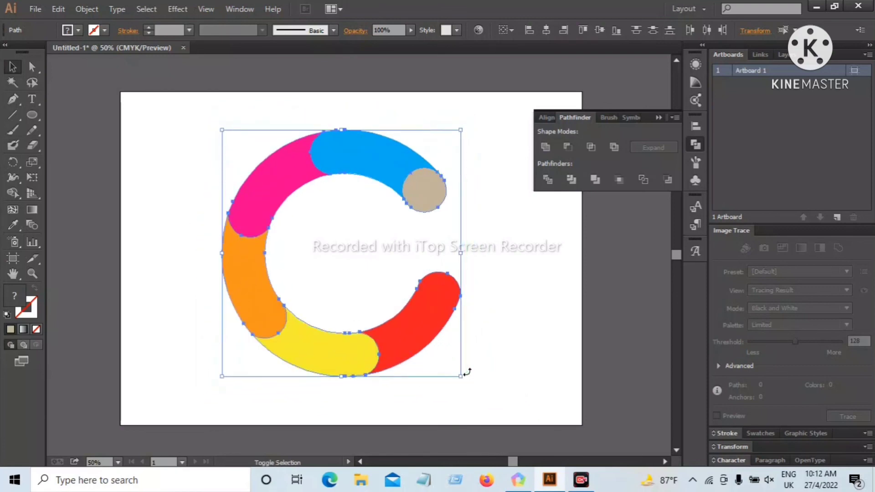
pyautogui.click(498, 319)
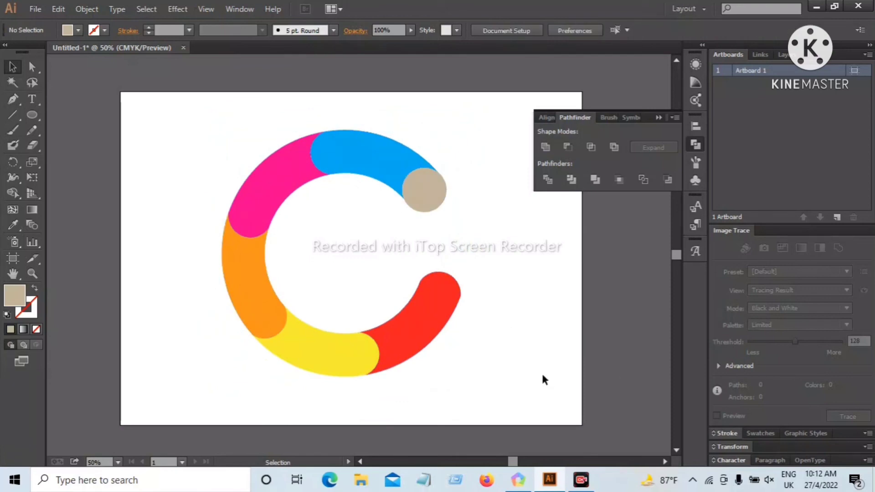